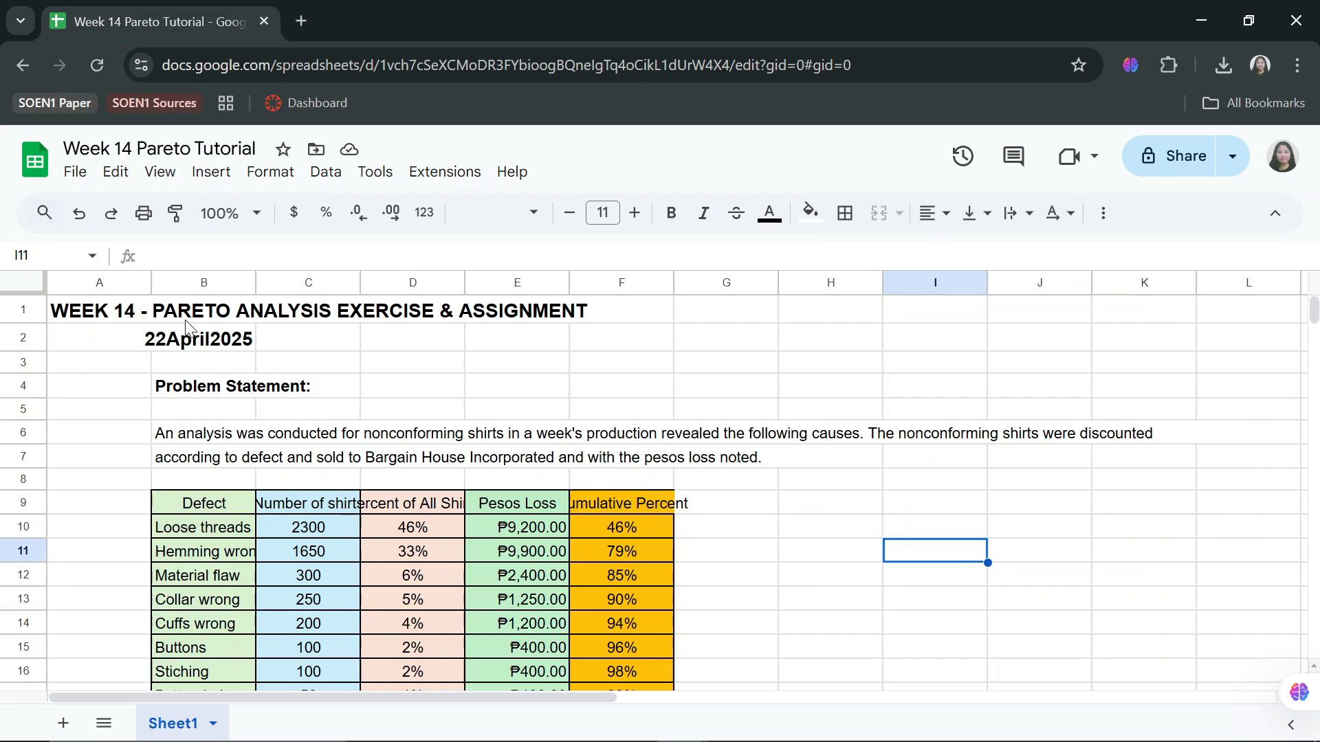
Rename the first sheet as Problem Statement.
{"action": "scroll", "coordinate": [944, 419], "scroll_direction": "down", "scroll_amount": 2}
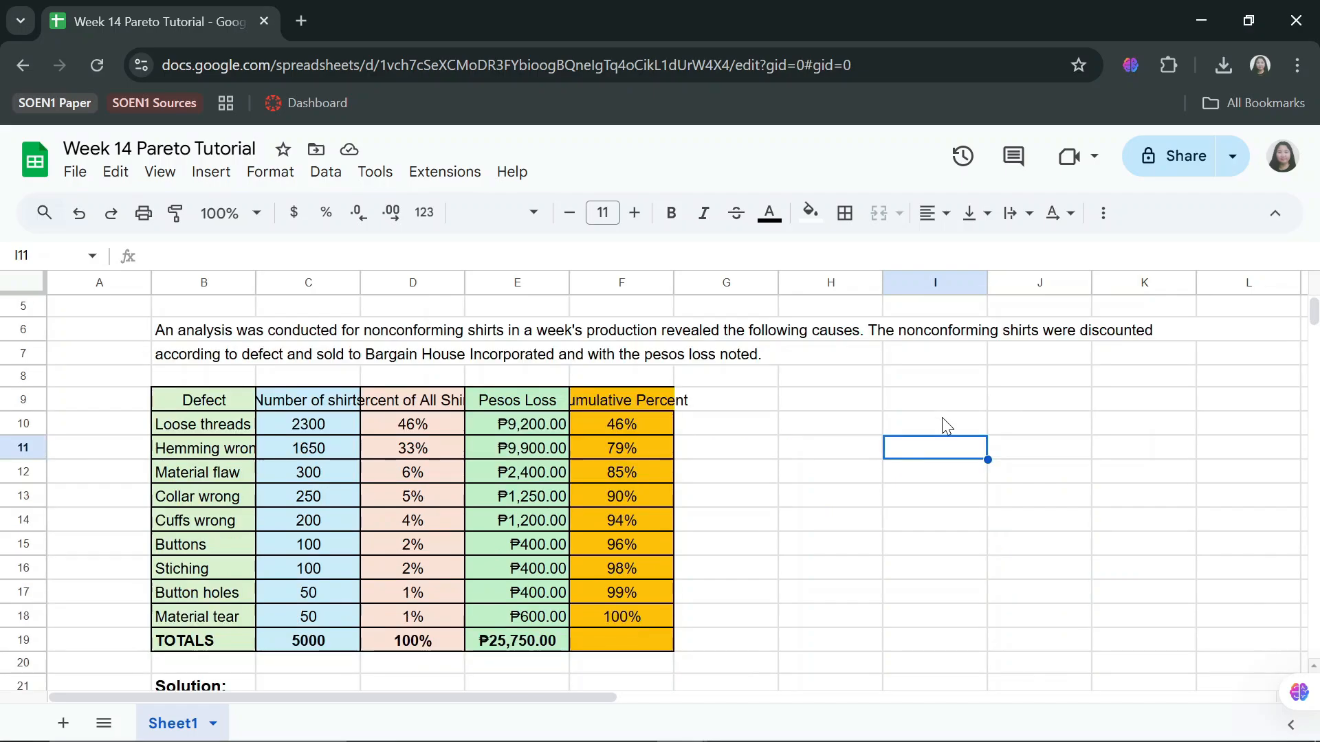
{"action": "right_click", "coordinate": [189, 720]}
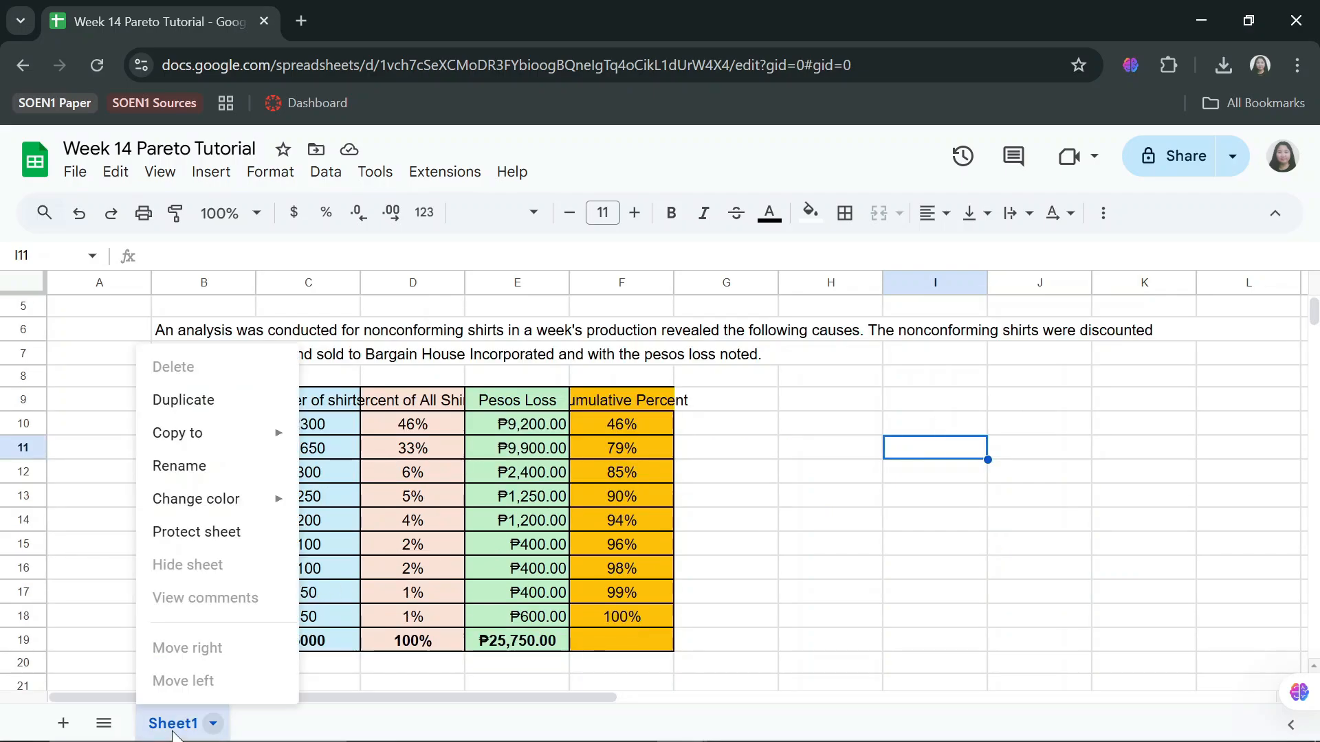
{"action": "left_click", "coordinate": [193, 466]}
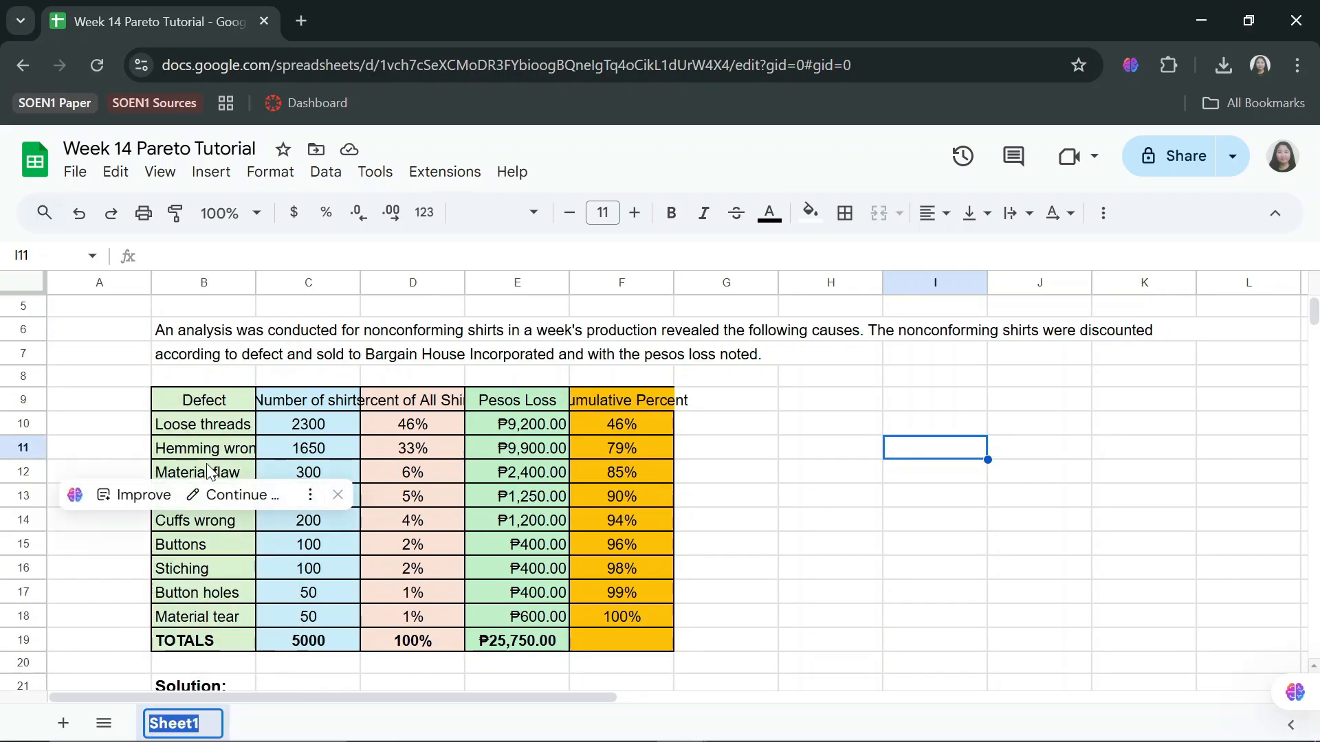
{"action": "type", "text": "Problem Statement"}
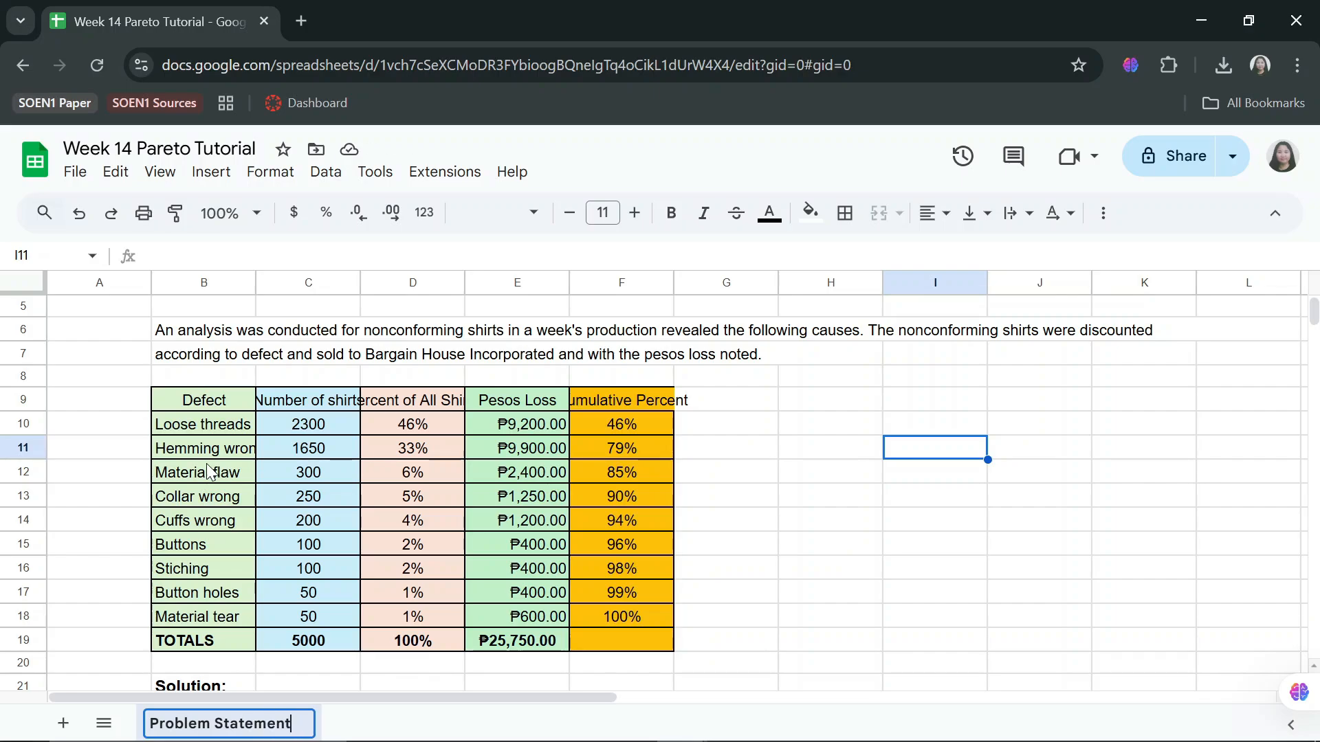
{"action": "key", "text": "Return"}
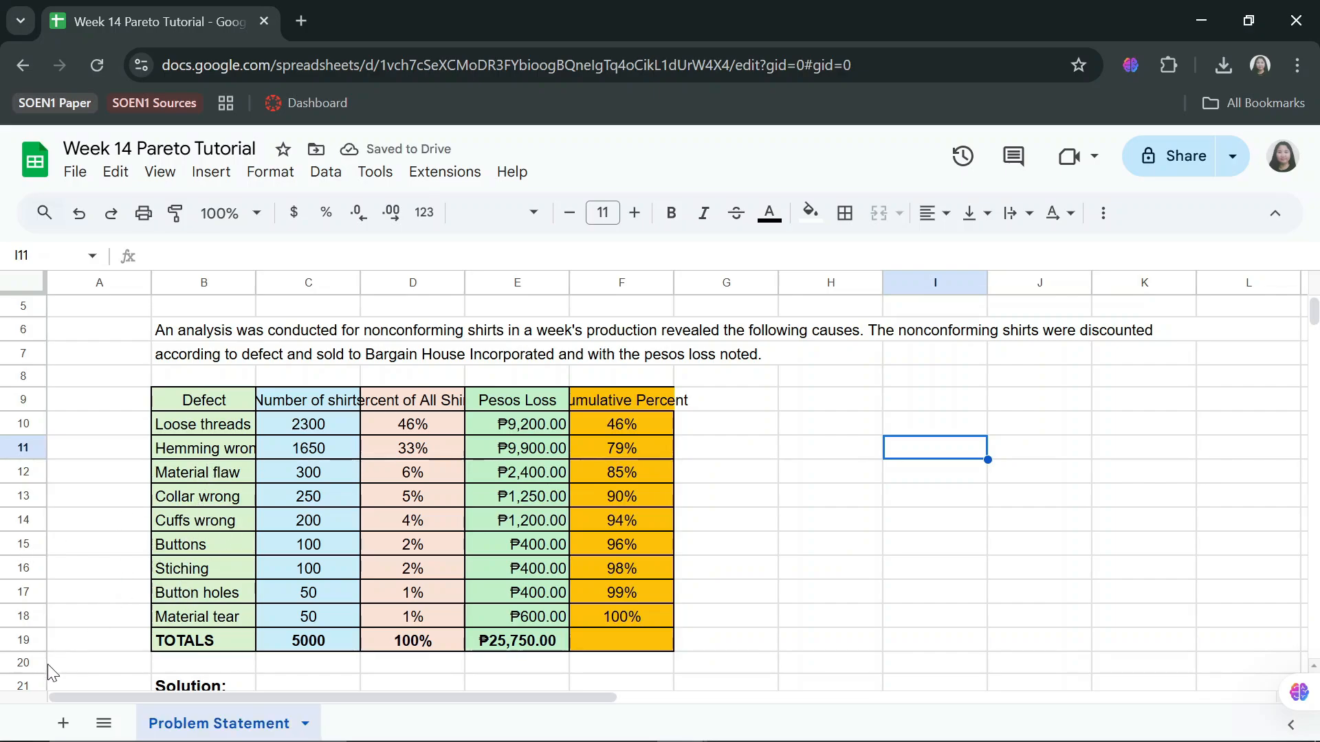
Add new sheets and name them Chart 1, Chart 2 and Chart 3.
{"action": "left_click", "coordinate": [64, 723]}
{"action": "left_click", "coordinate": [63, 723]}
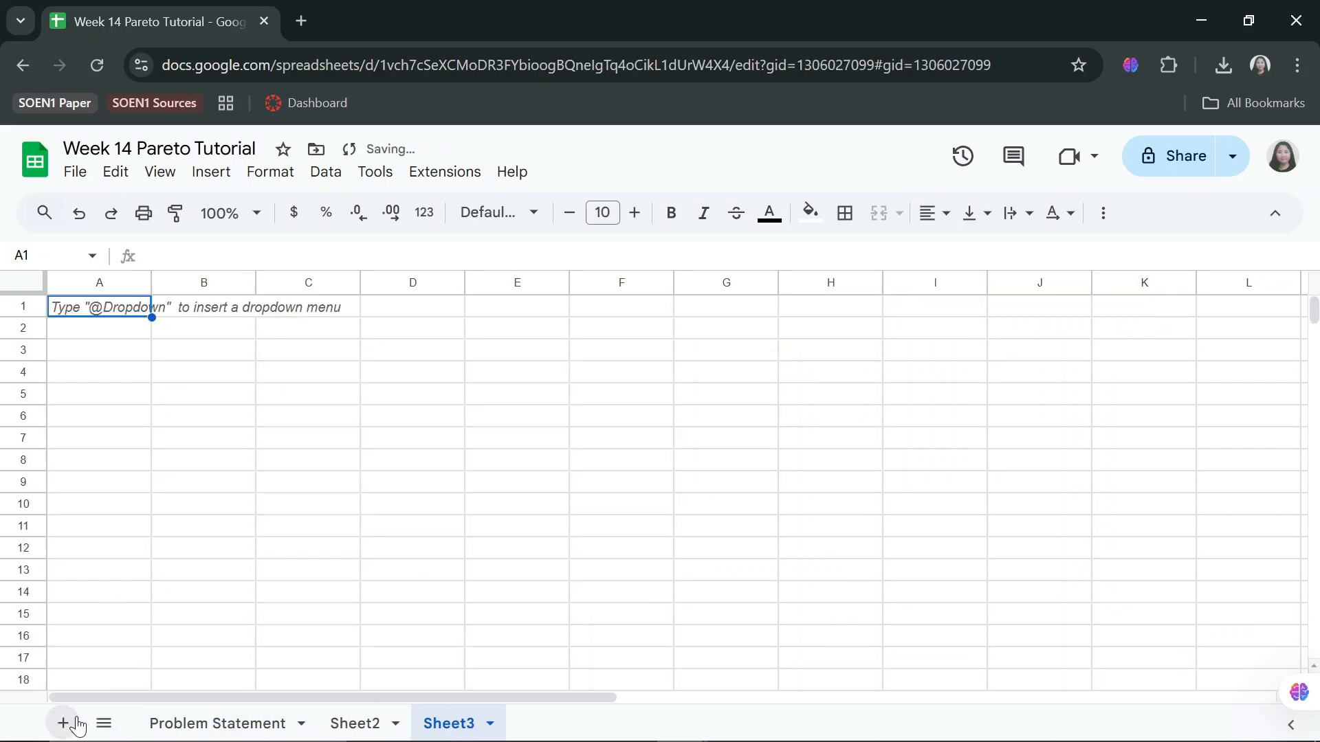
{"action": "left_click", "coordinate": [63, 723]}
{"action": "double_click", "coordinate": [355, 724]}
{"action": "type", "text": "Chart 1"}
{"action": "double_click", "coordinate": [448, 723]}
{"action": "type", "text": "Chart 2"}
{"action": "double_click", "coordinate": [547, 724]}
{"action": "type", "text": "Chart 3"}
{"action": "key", "text": "Return"}
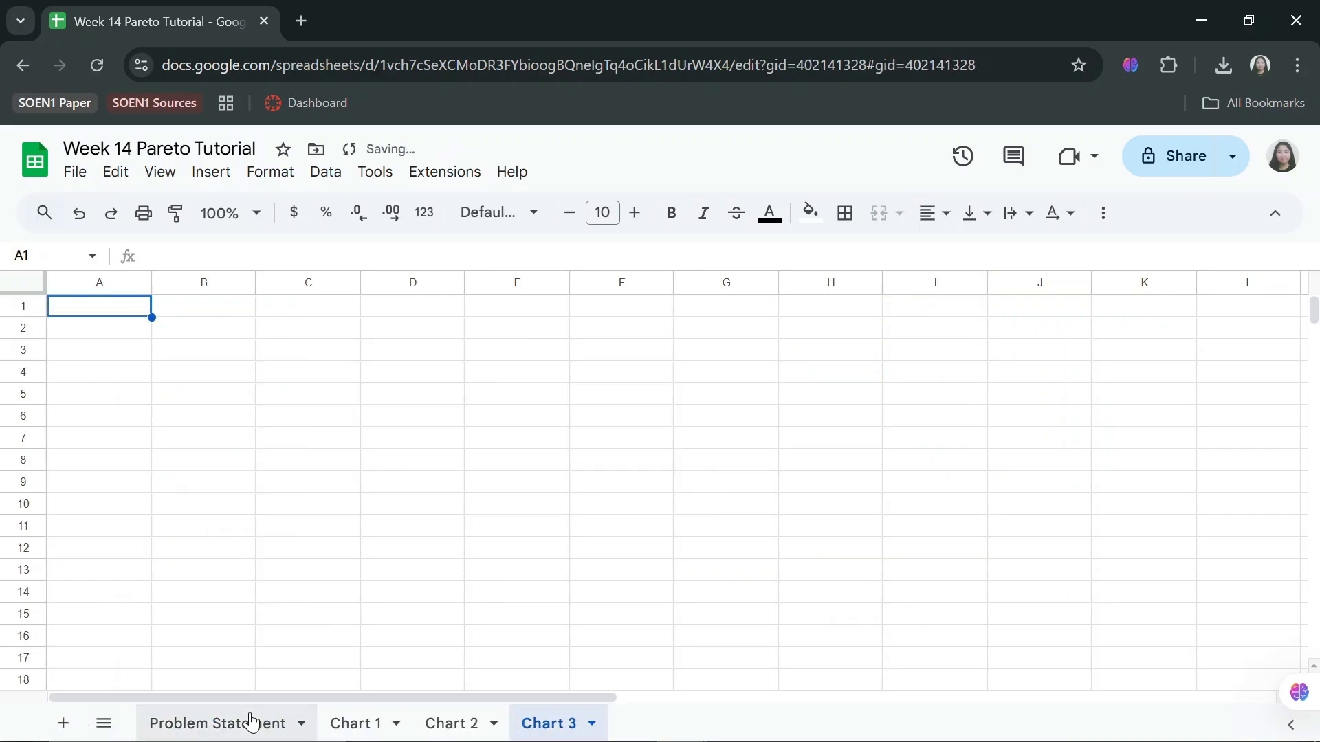
Copy the Problem Statement sheet's table and solution text into the Chart 1 sheet.
{"action": "left_click", "coordinate": [251, 722]}
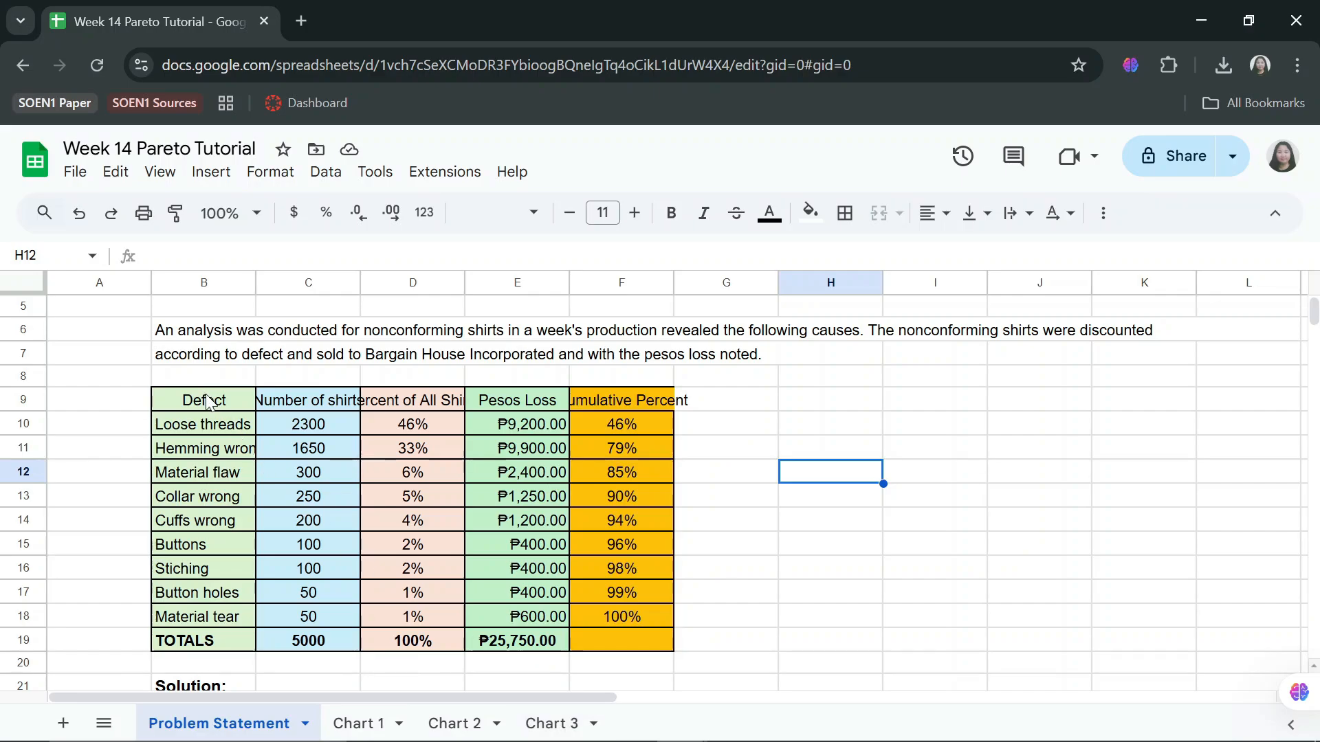
{"action": "left_click_drag", "start_coordinate": [207, 400], "coordinate": [614, 502]}
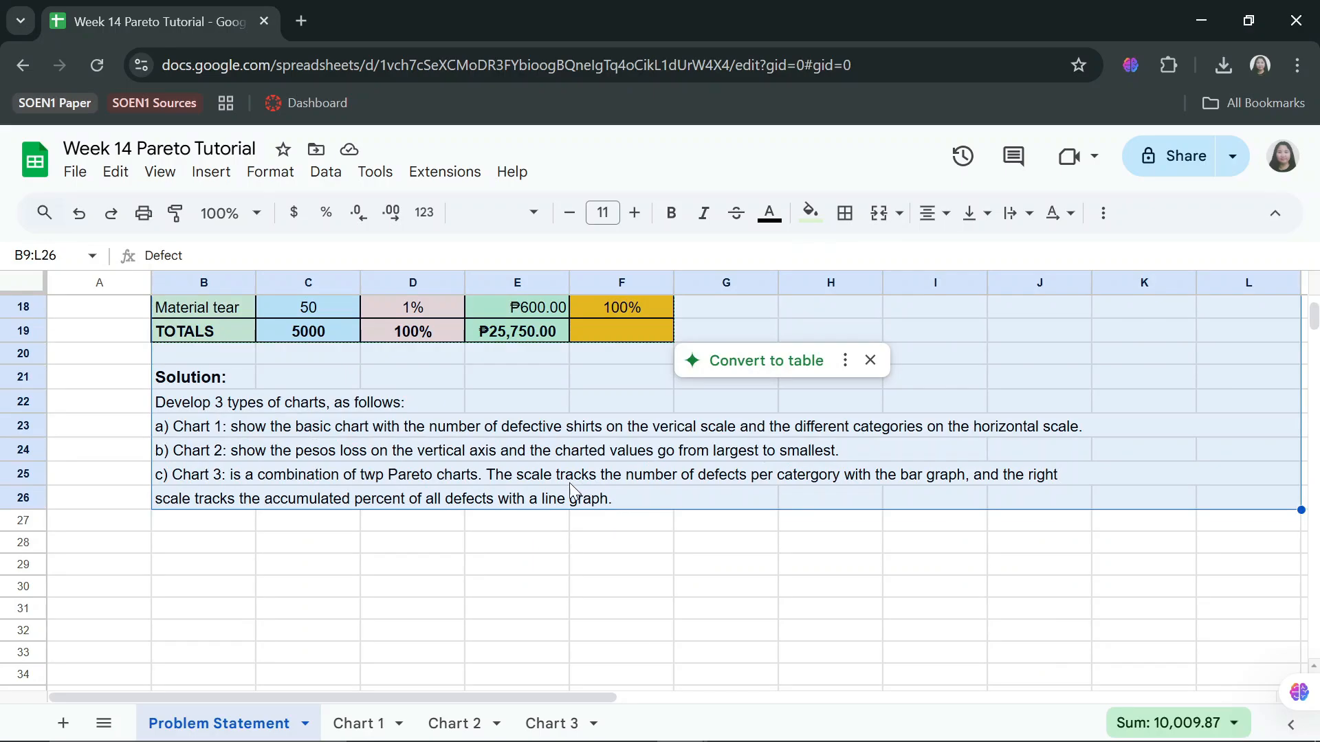
{"action": "left_click", "coordinate": [361, 722]}
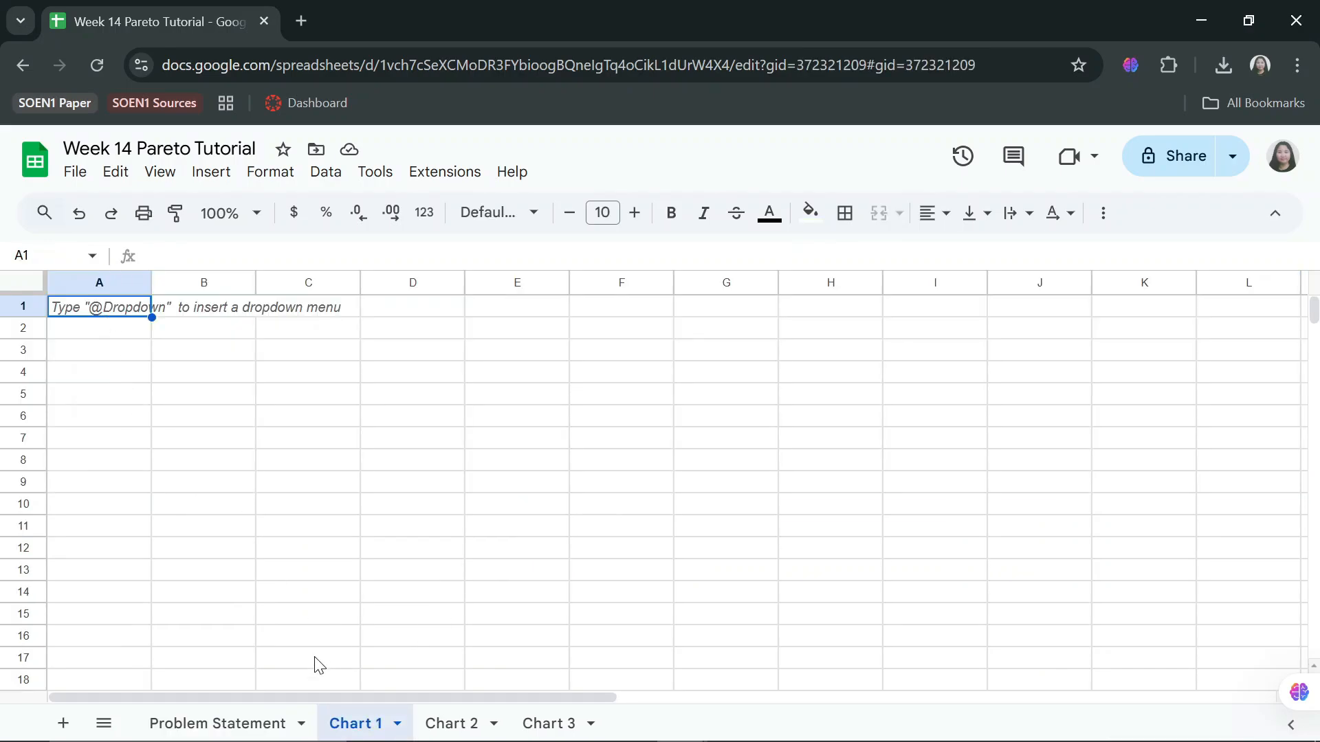
{"action": "left_click", "coordinate": [217, 723]}
{"action": "scroll", "coordinate": [296, 481], "scroll_direction": "down", "scroll_amount": 5}
{"action": "left_click", "coordinate": [296, 485]}
{"action": "scroll", "coordinate": [84, 315], "scroll_direction": "up", "scroll_amount": 8}
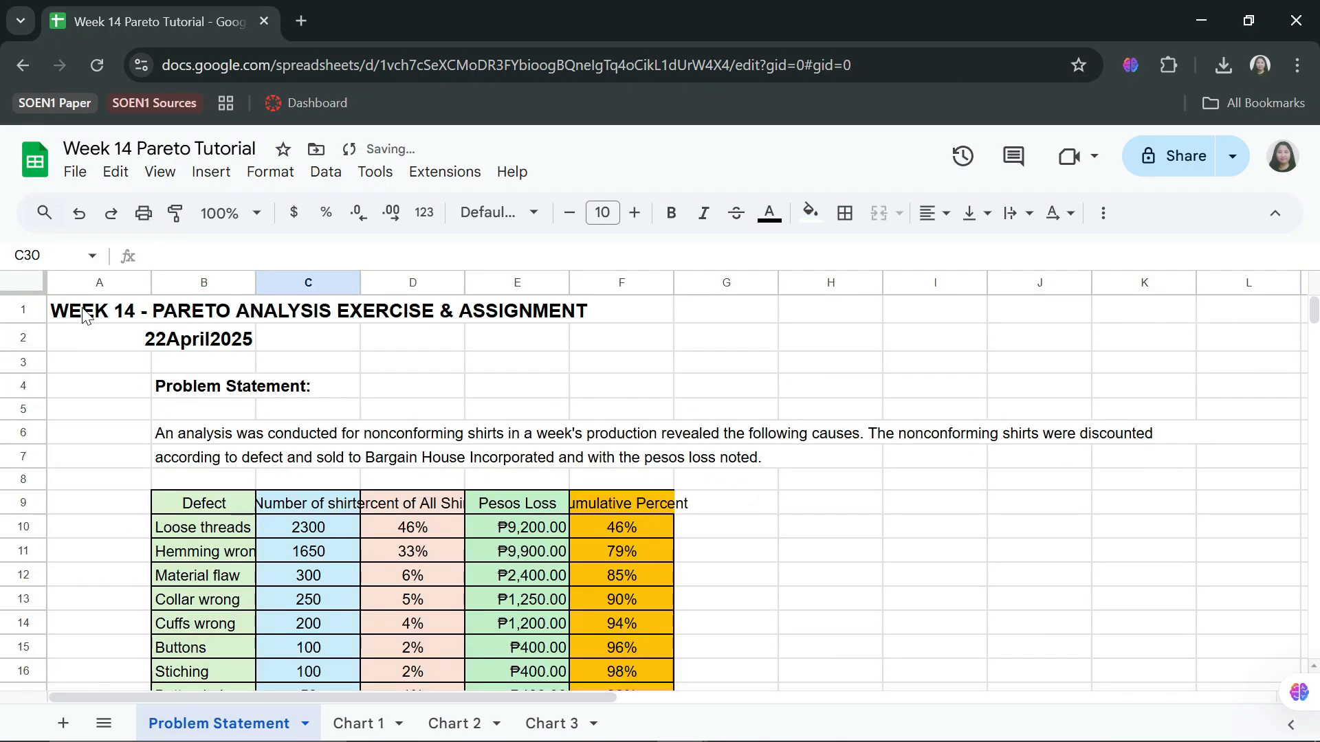
{"action": "scroll", "coordinate": [84, 315], "scroll_direction": "down", "scroll_amount": 5}
{"action": "left_click", "coordinate": [358, 723]}
{"action": "left_click", "coordinate": [452, 723]}
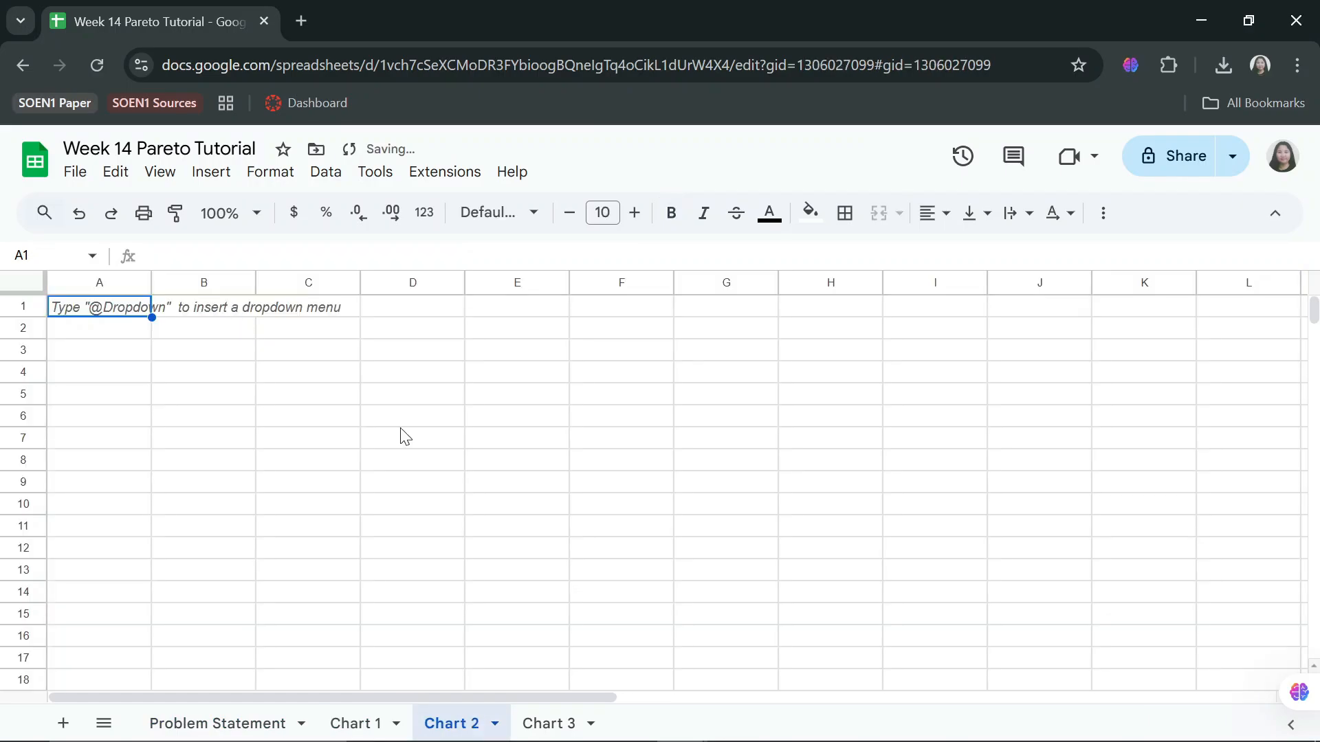
{"action": "left_click", "coordinate": [550, 723]}
{"action": "left_click", "coordinate": [357, 723]}
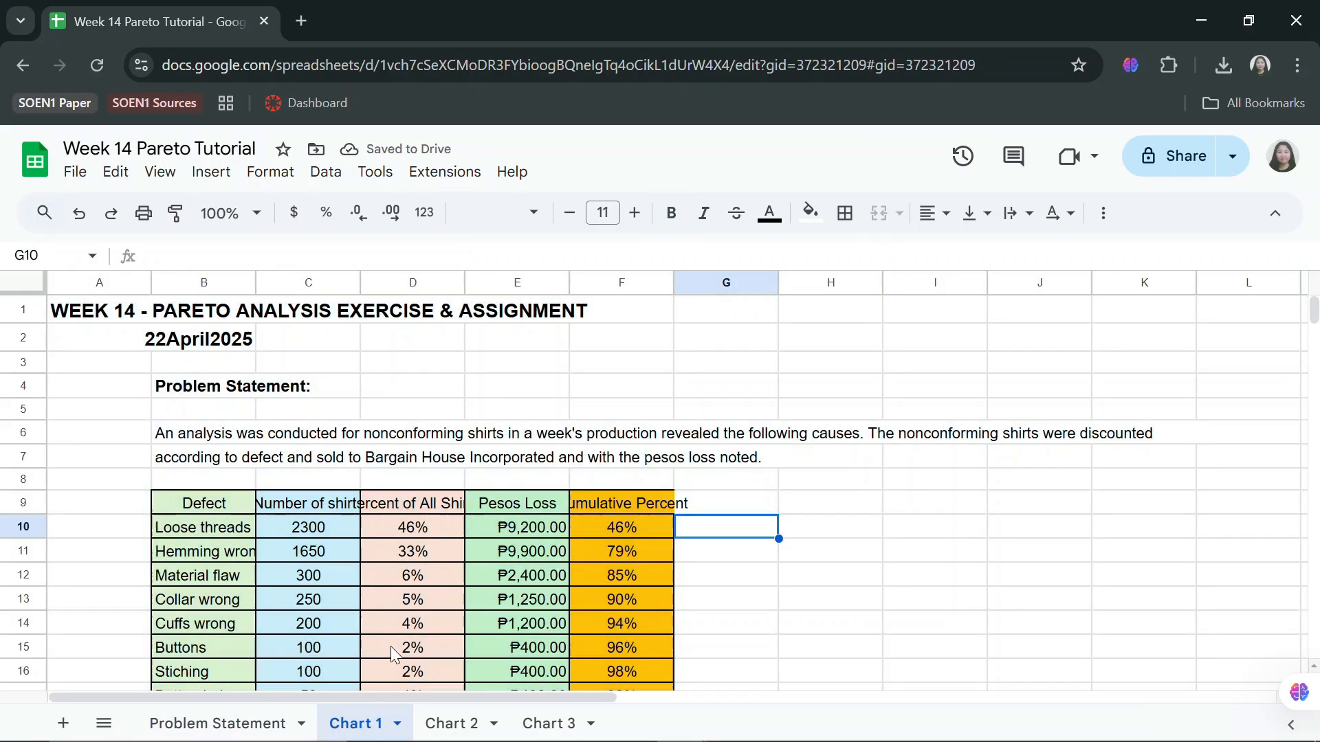
On Chart 1, insert a chart from the Defect and Number of shirts columns, range B9:C18.
{"action": "left_click", "coordinate": [889, 536]}
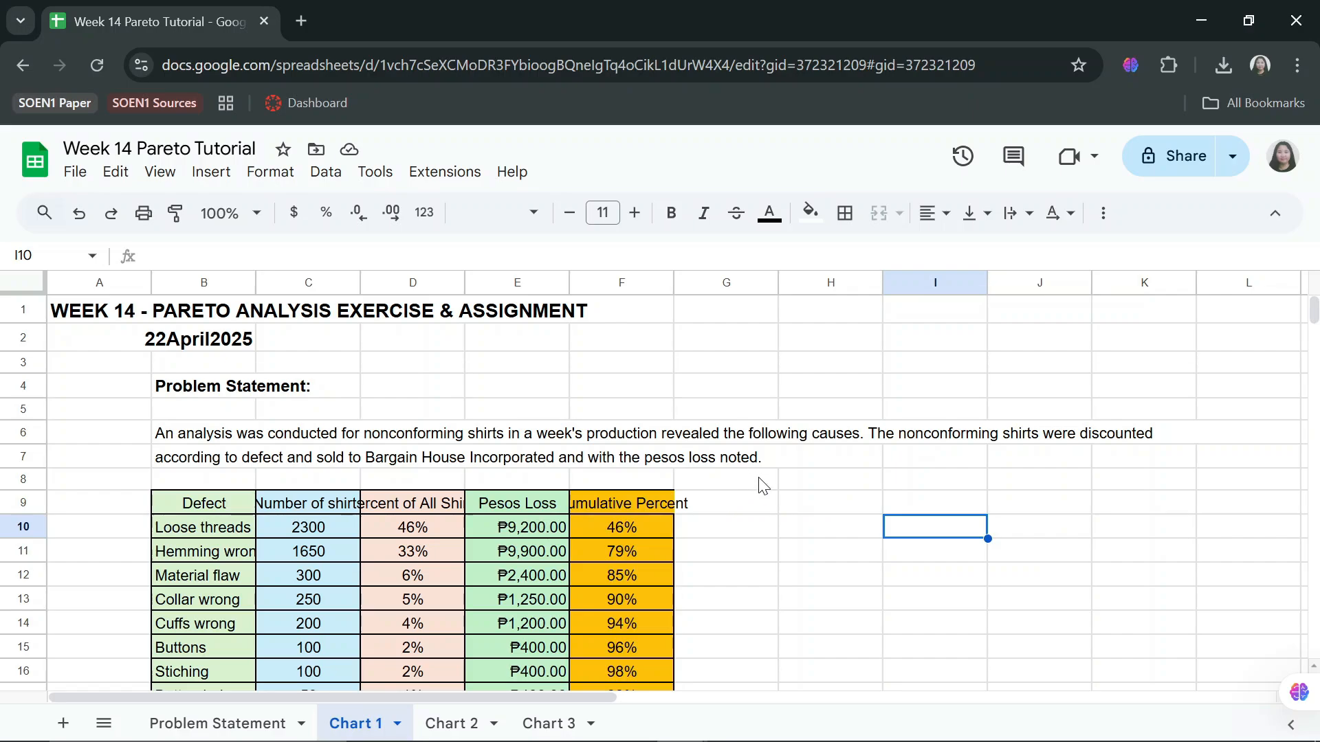
{"action": "scroll", "coordinate": [821, 457], "scroll_direction": "down", "scroll_amount": 3}
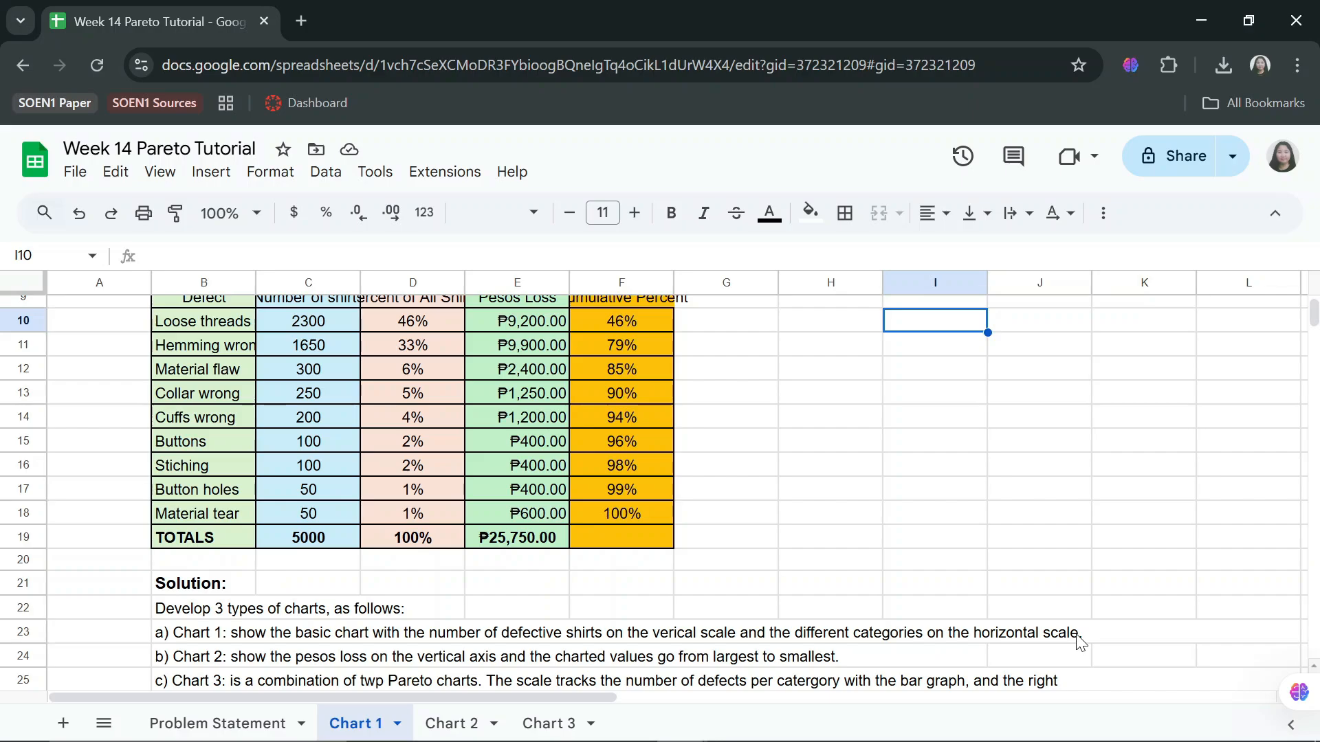
{"action": "scroll", "coordinate": [1079, 643], "scroll_direction": "up", "scroll_amount": 3}
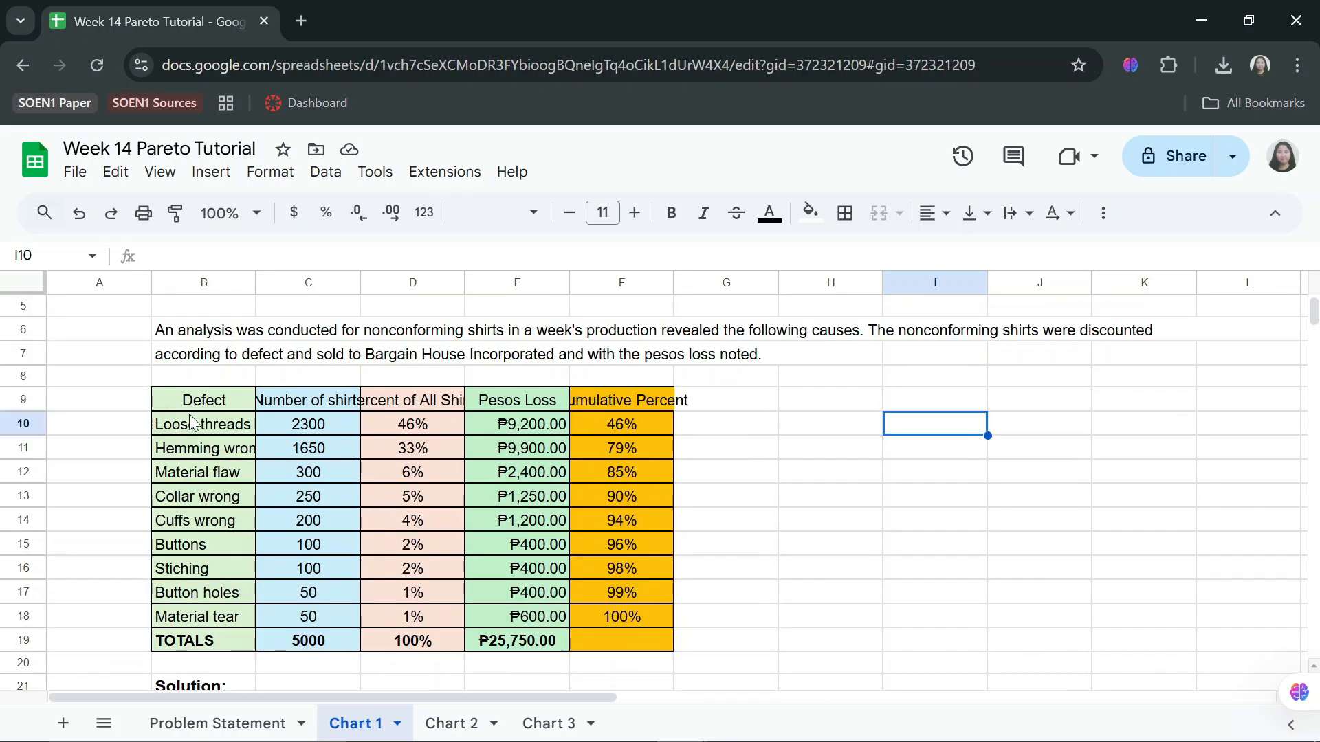
{"action": "left_click_drag", "start_coordinate": [184, 406], "coordinate": [316, 622]}
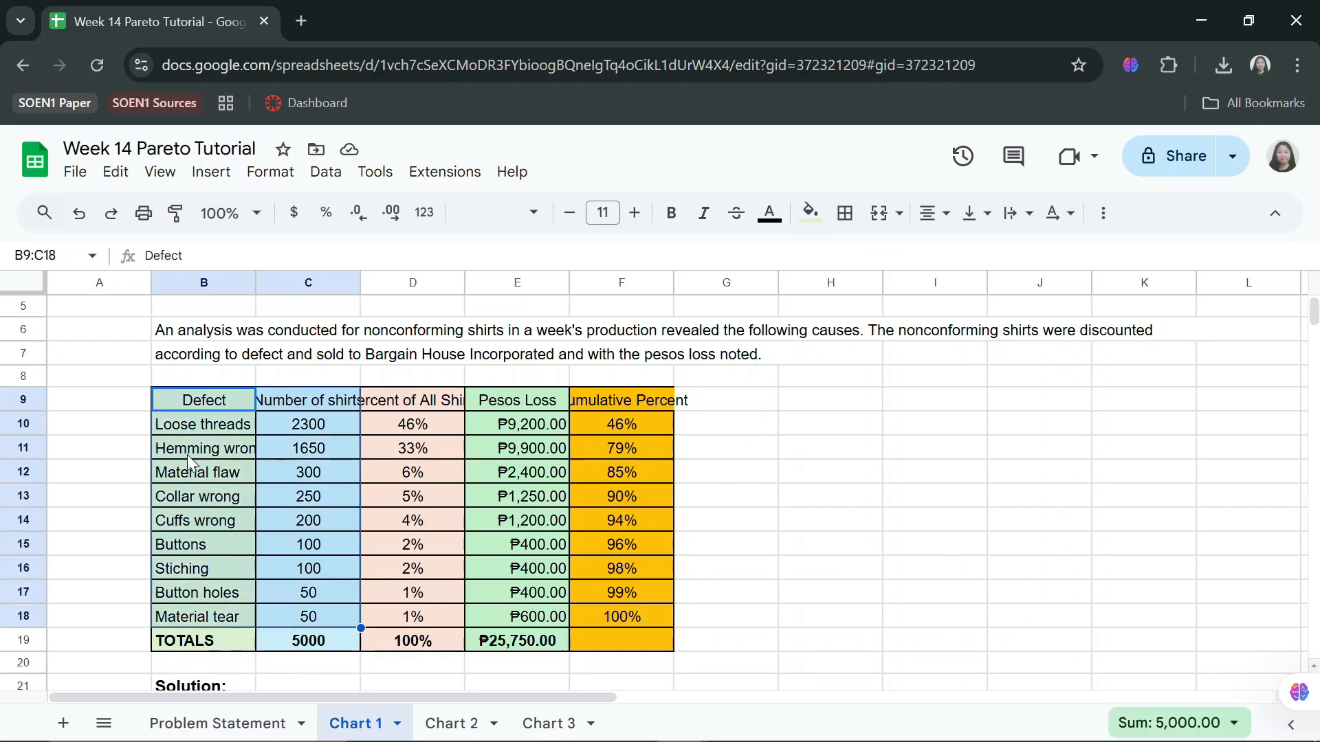
{"action": "left_click", "coordinate": [210, 174]}
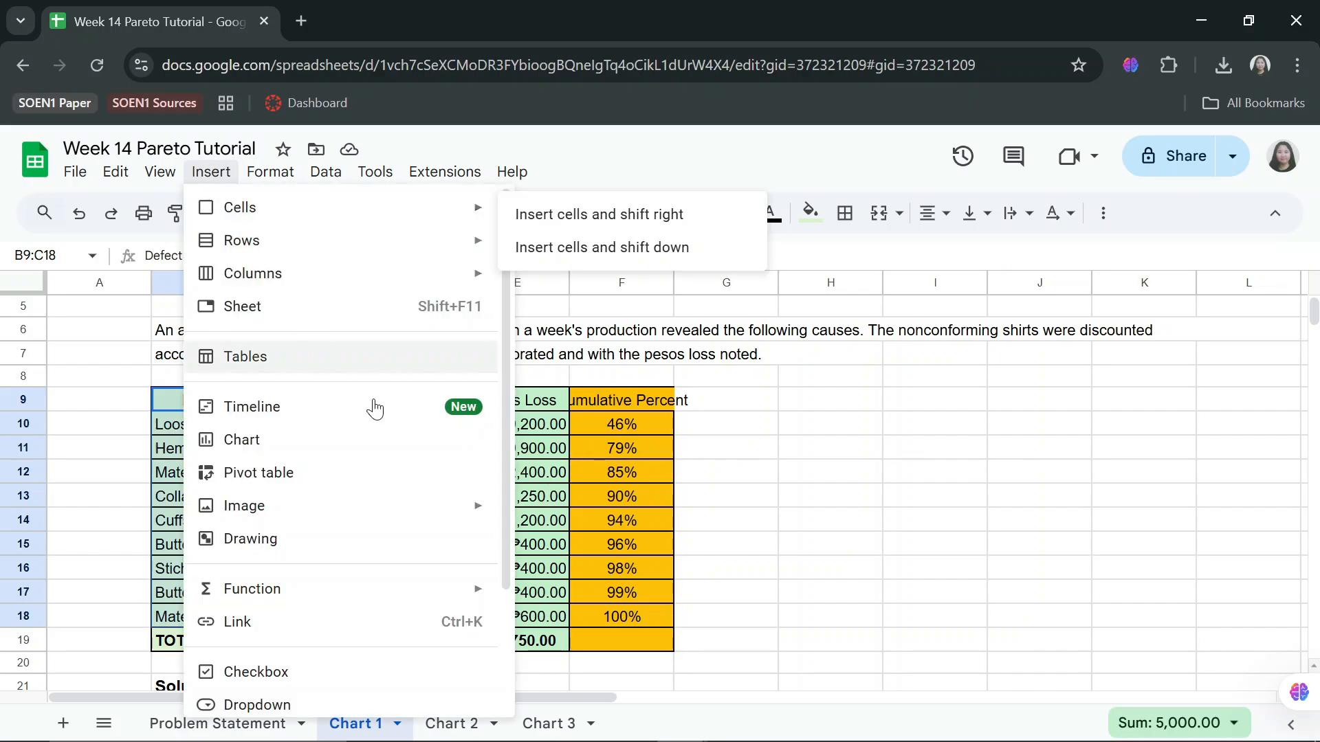
{"action": "left_click", "coordinate": [374, 440]}
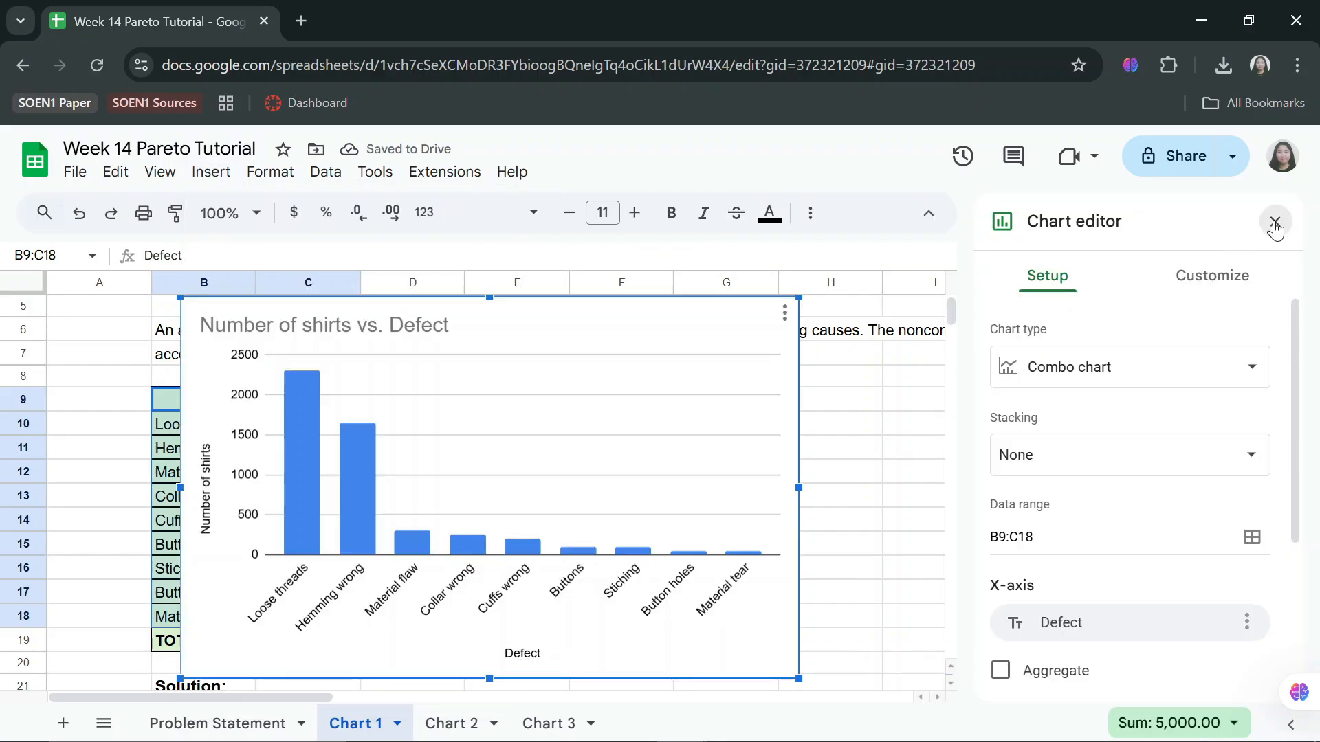
{"action": "key", "text": "Escape"}
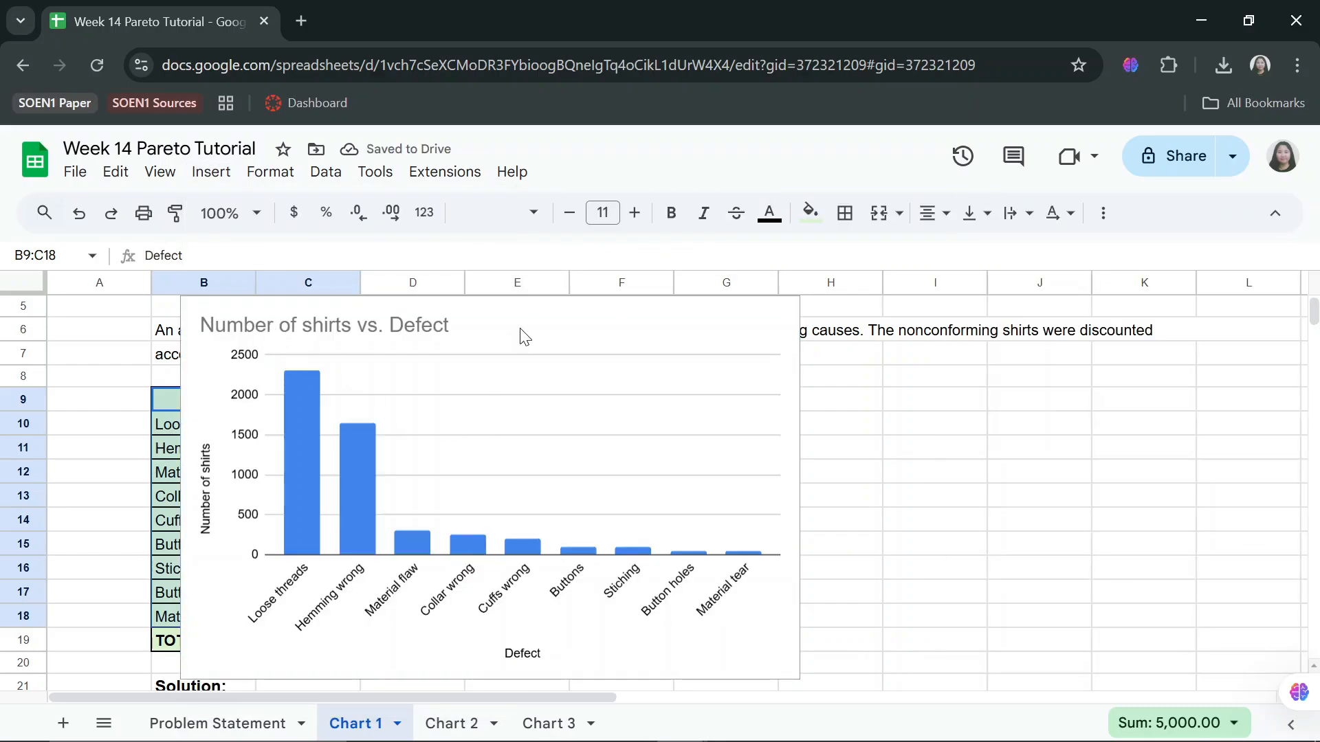
On Chart 2, remove the peso sign from every Pesos Loss value in E10:E18.
{"action": "key", "text": "ctrl+shift+Page_Down"}
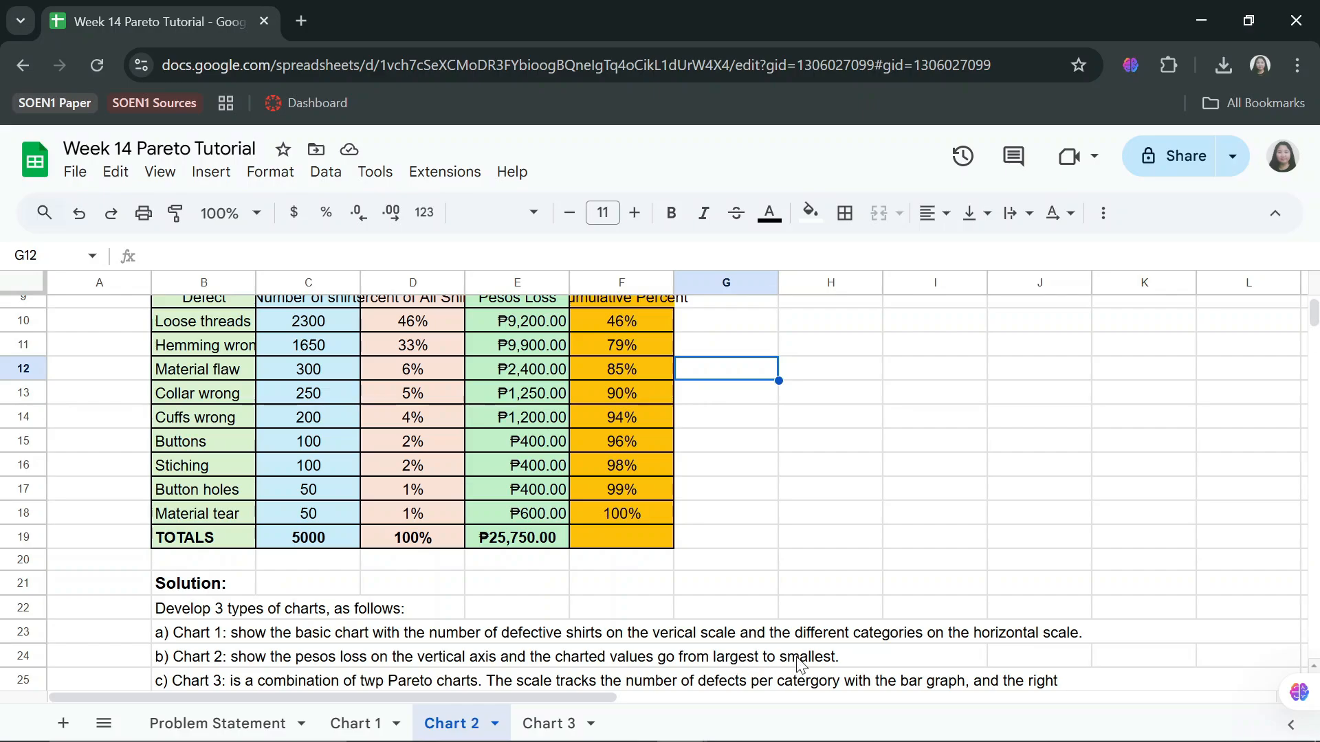
{"action": "scroll", "coordinate": [846, 495], "scroll_direction": "up", "scroll_amount": 2}
{"action": "left_click", "coordinate": [846, 495]}
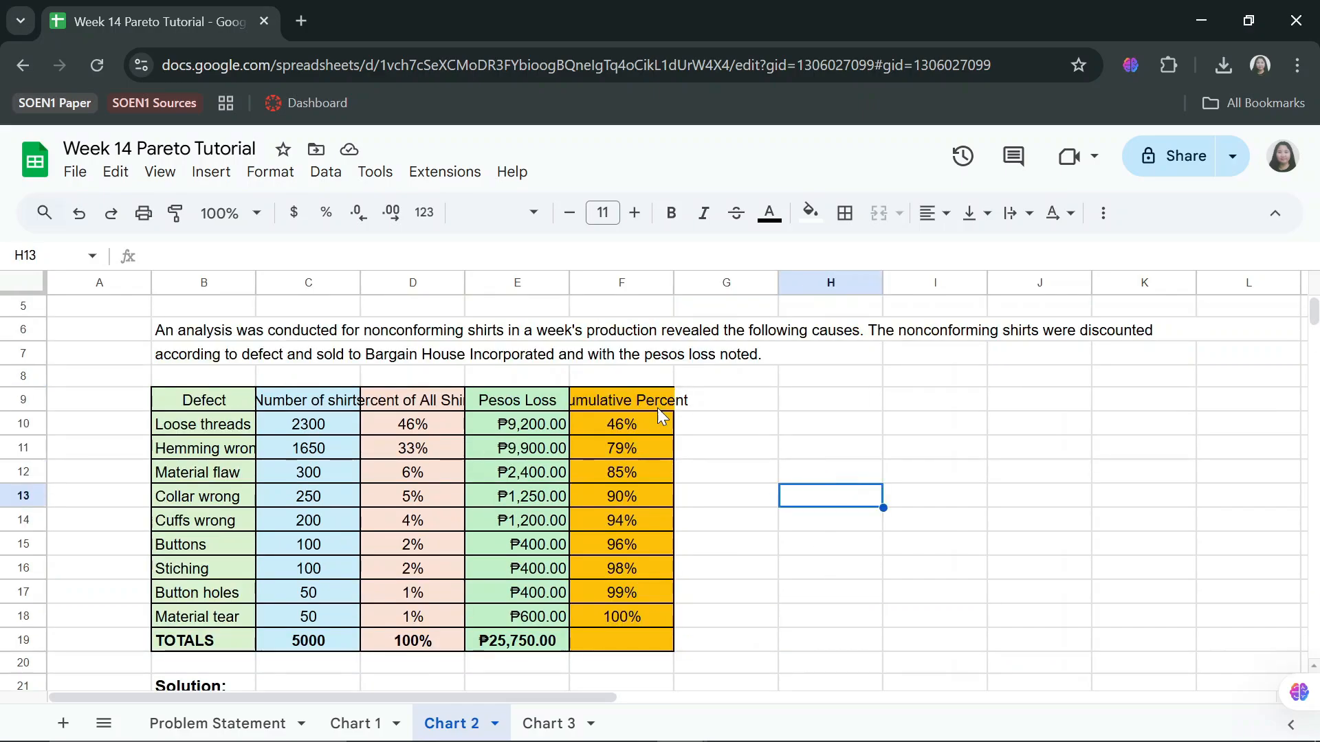
{"action": "left_click", "coordinate": [496, 423]}
{"action": "double_click", "coordinate": [507, 423]}
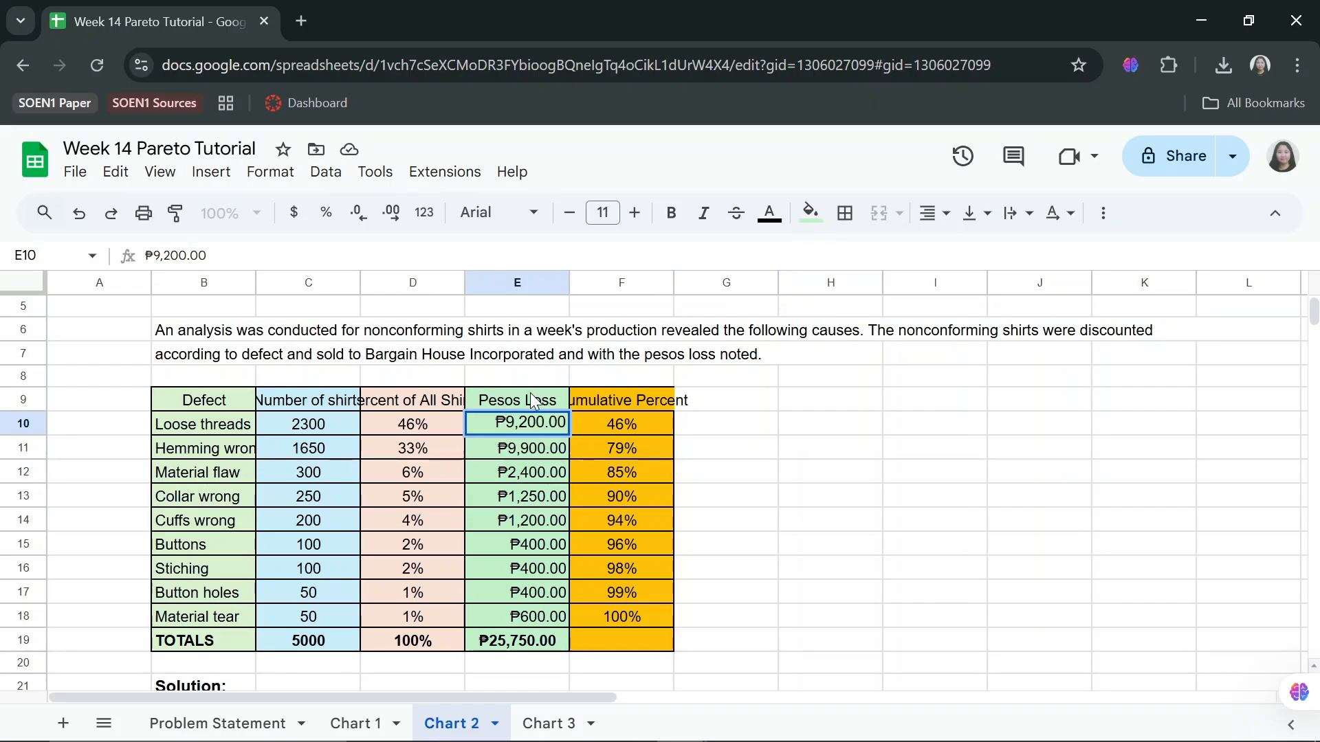
{"action": "double_click", "coordinate": [510, 448]}
{"action": "key", "text": "BackSpace"}
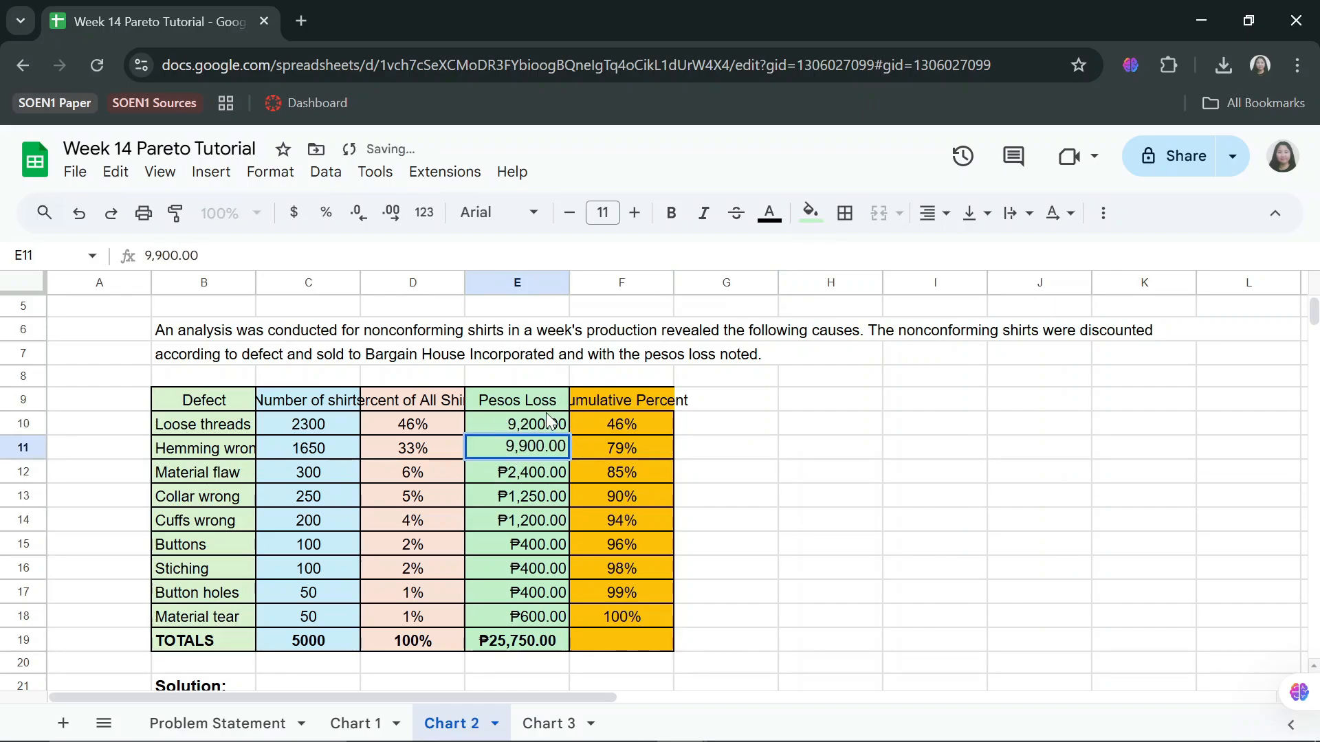
{"action": "double_click", "coordinate": [510, 473]}
{"action": "key", "text": "BackSpace"}
{"action": "left_click", "coordinate": [509, 496]}
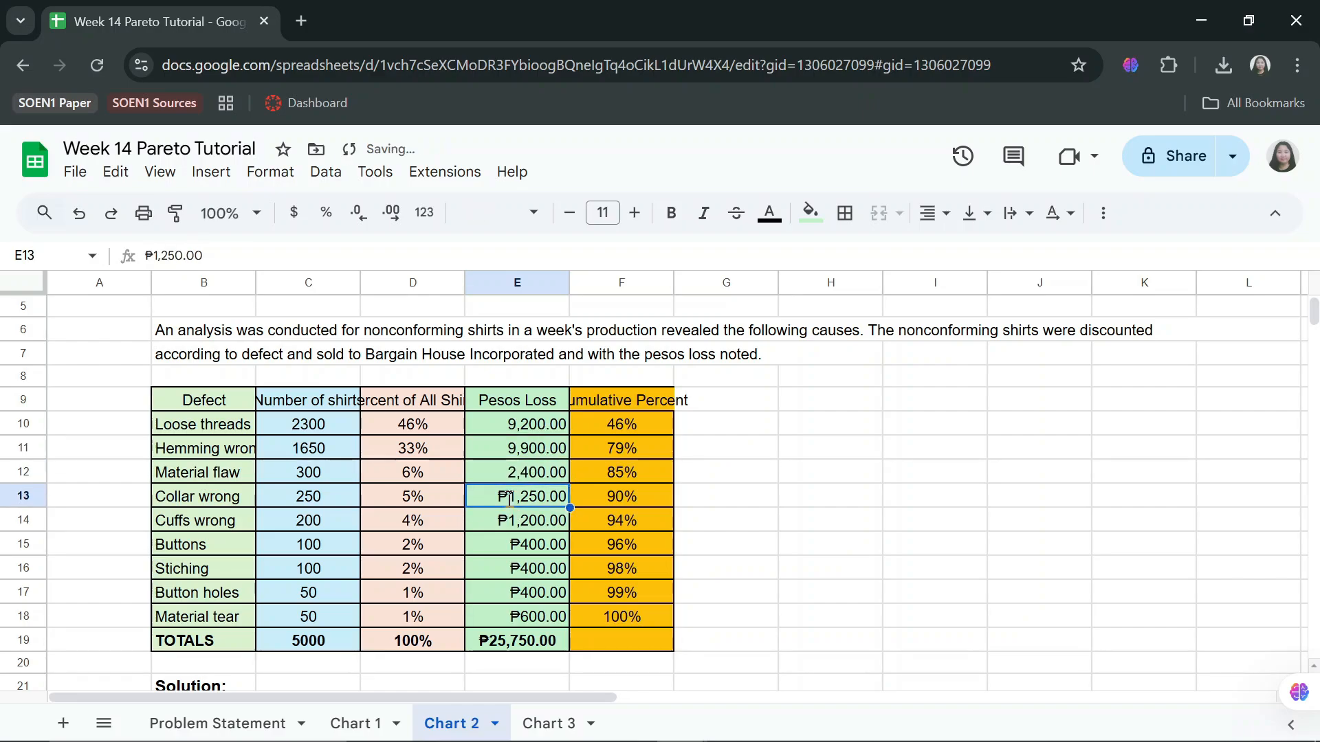
{"action": "double_click", "coordinate": [509, 497]}
{"action": "key", "text": "BackSpace"}
{"action": "key", "text": "Return"}
{"action": "key", "text": "Return"}
{"action": "key", "text": "Home"}
{"action": "key", "text": "Delete"}
{"action": "key", "text": "Return"}
{"action": "key", "text": "Return"}
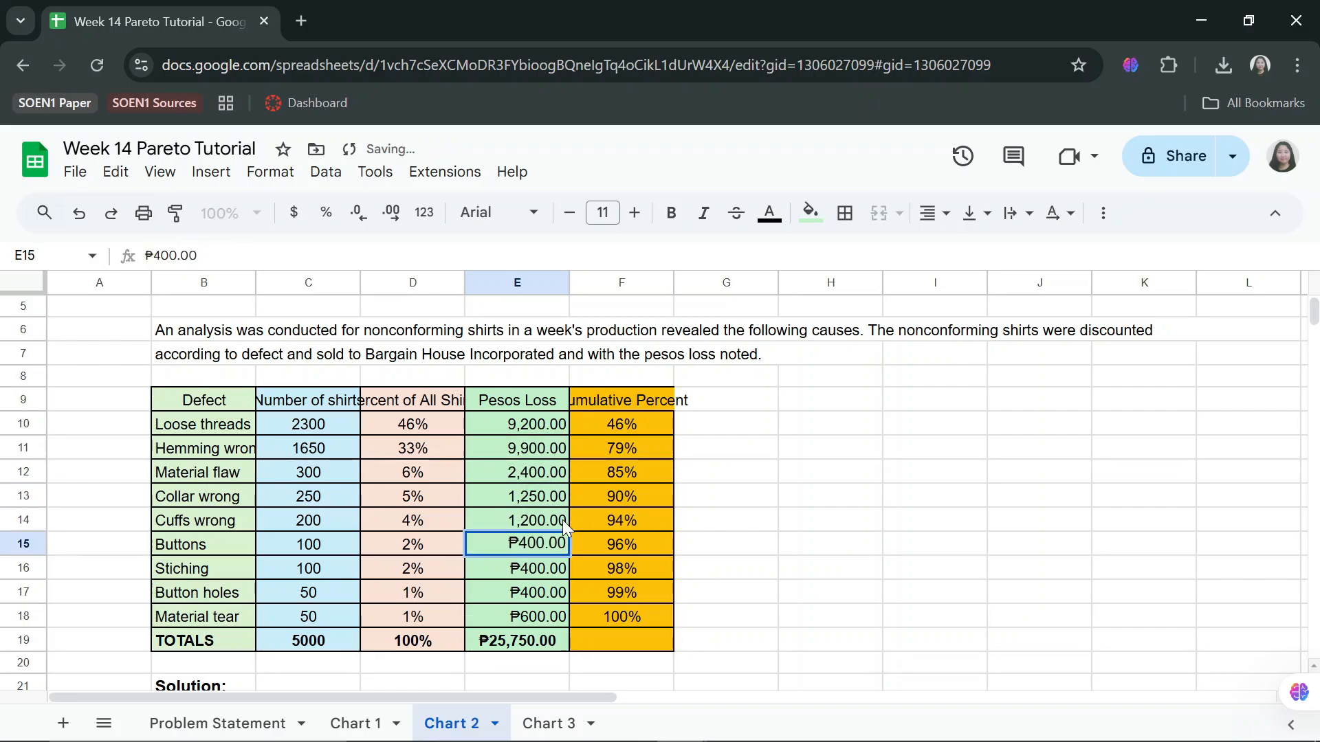
{"action": "key", "text": "Home"}
{"action": "key", "text": "Delete"}
{"action": "key", "text": "Return"}
{"action": "key", "text": "Return"}
{"action": "key", "text": "Home"}
{"action": "key", "text": "Delete"}
{"action": "key", "text": "Return"}
{"action": "key", "text": "Return"}
{"action": "key", "text": "Home"}
{"action": "key", "text": "Delete"}
{"action": "key", "text": "Return"}
{"action": "key", "text": "Return"}
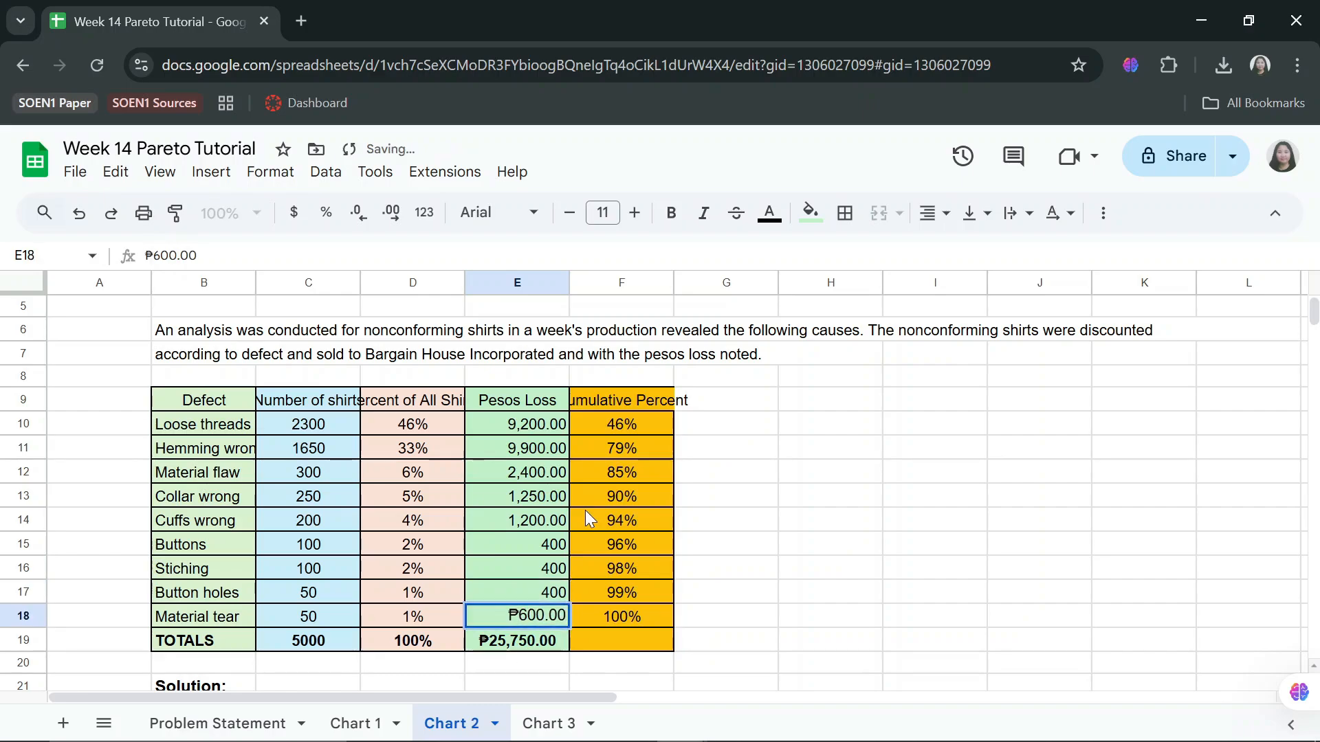
{"action": "key", "text": "Home"}
{"action": "key", "text": "Delete"}
Sort the table range B9:E18, treating row 9 as a header, by Pesos Loss from Z to A.
{"action": "left_click", "coordinate": [773, 430]}
{"action": "left_click", "coordinate": [831, 426]}
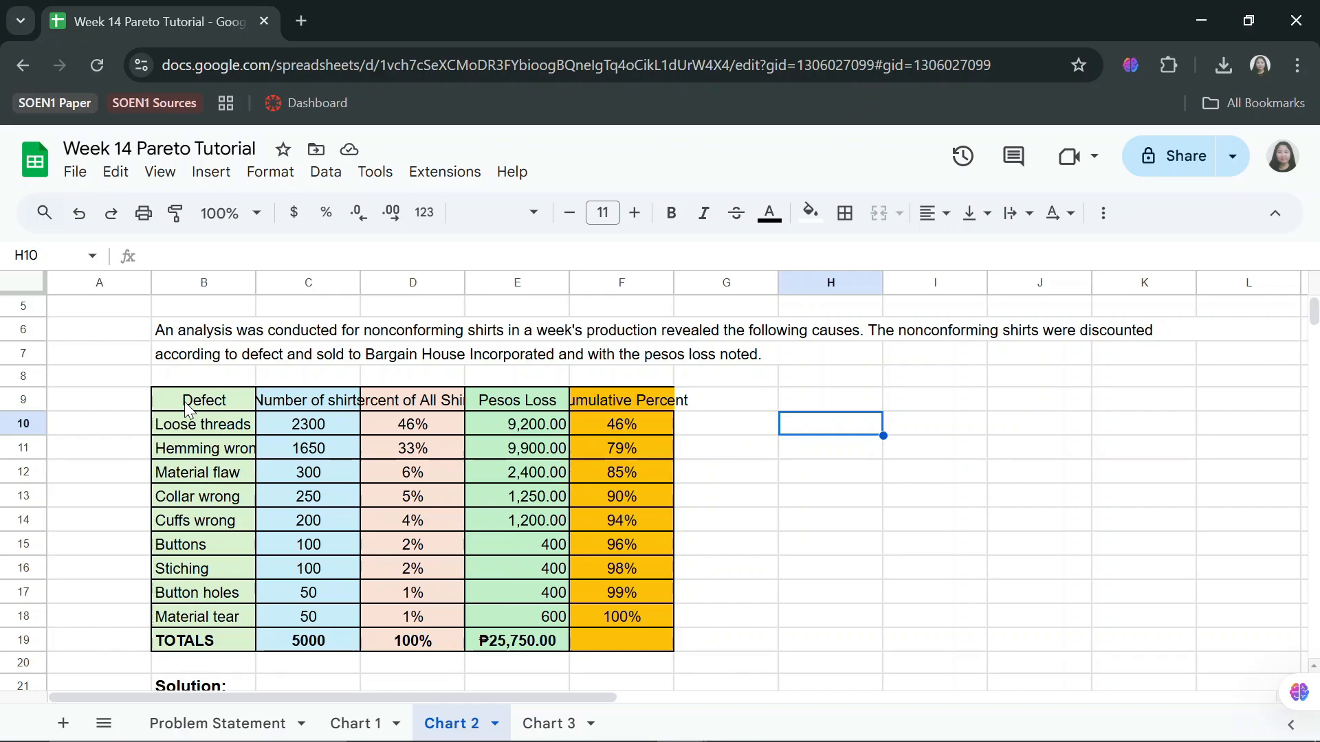
{"action": "left_click_drag", "start_coordinate": [187, 407], "coordinate": [546, 608]}
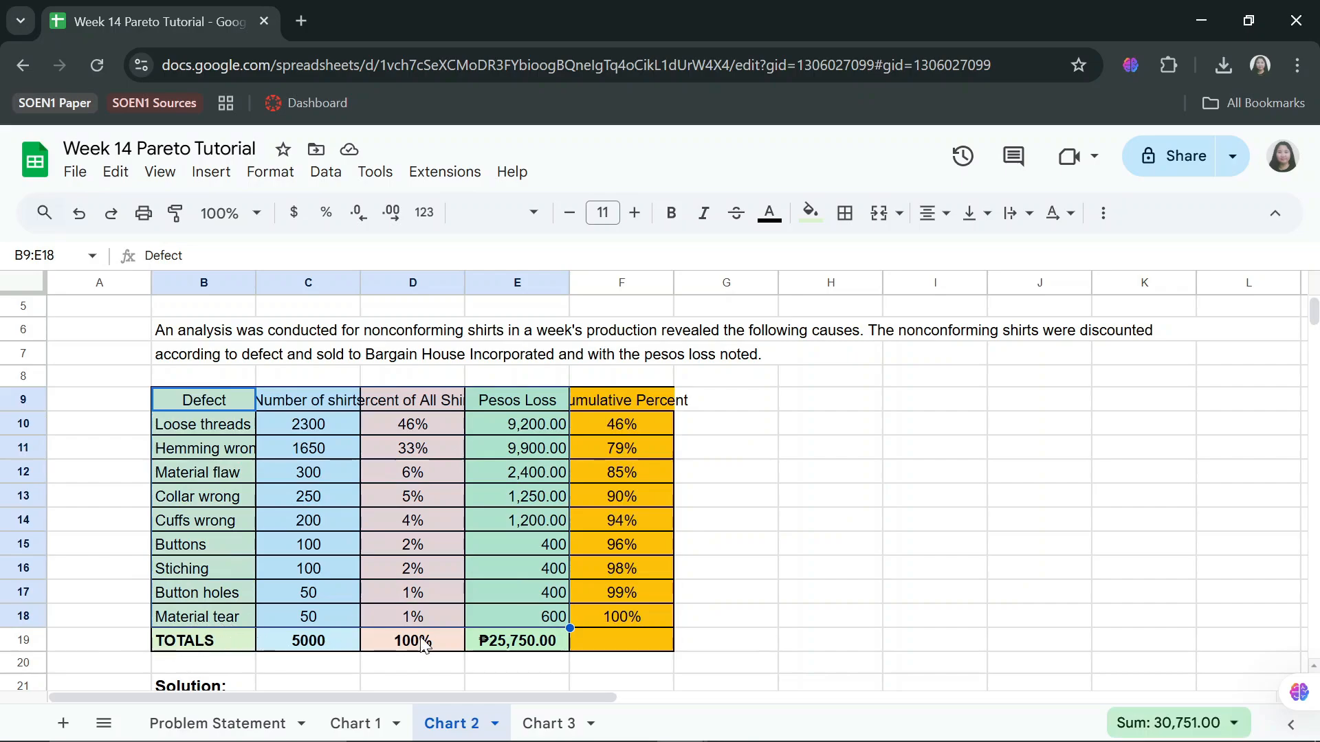
{"action": "right_click", "coordinate": [499, 481]}
{"action": "scroll", "coordinate": [598, 493], "scroll_direction": "down", "scroll_amount": 4}
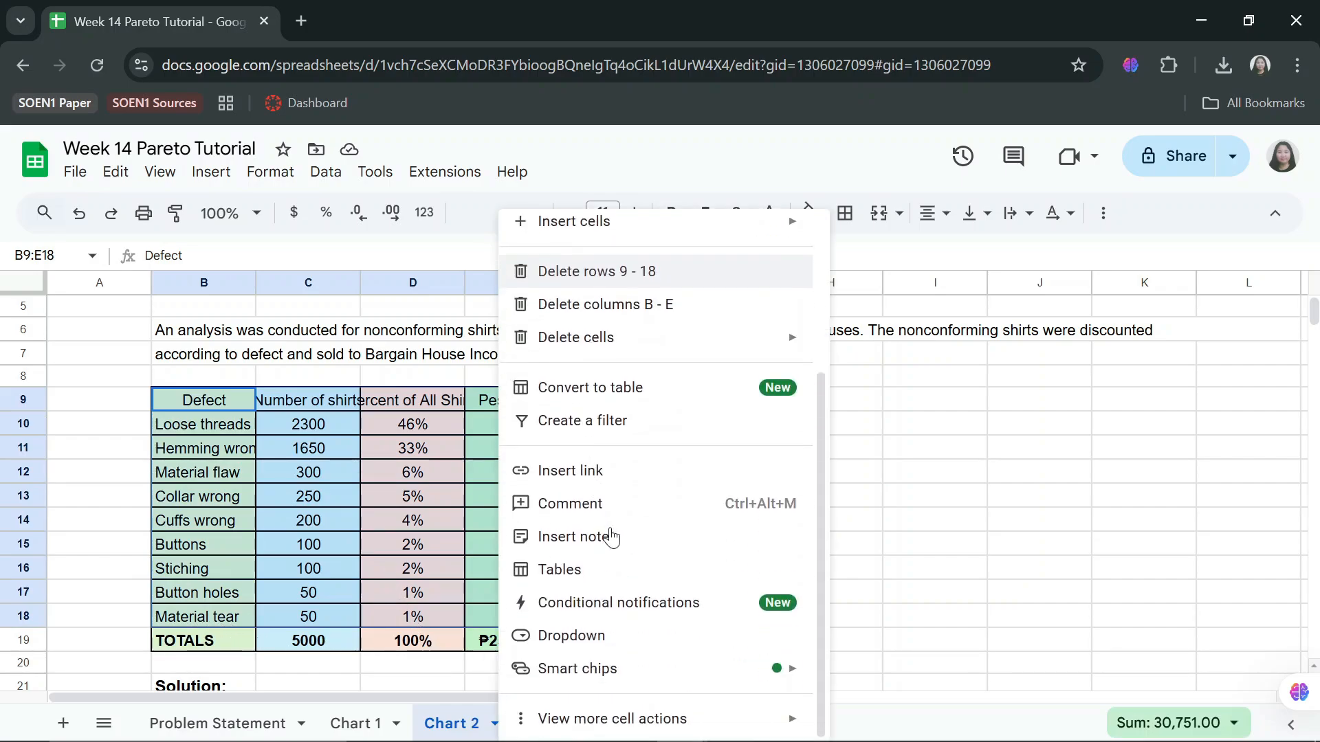
{"action": "mouse_move", "coordinate": [653, 727]}
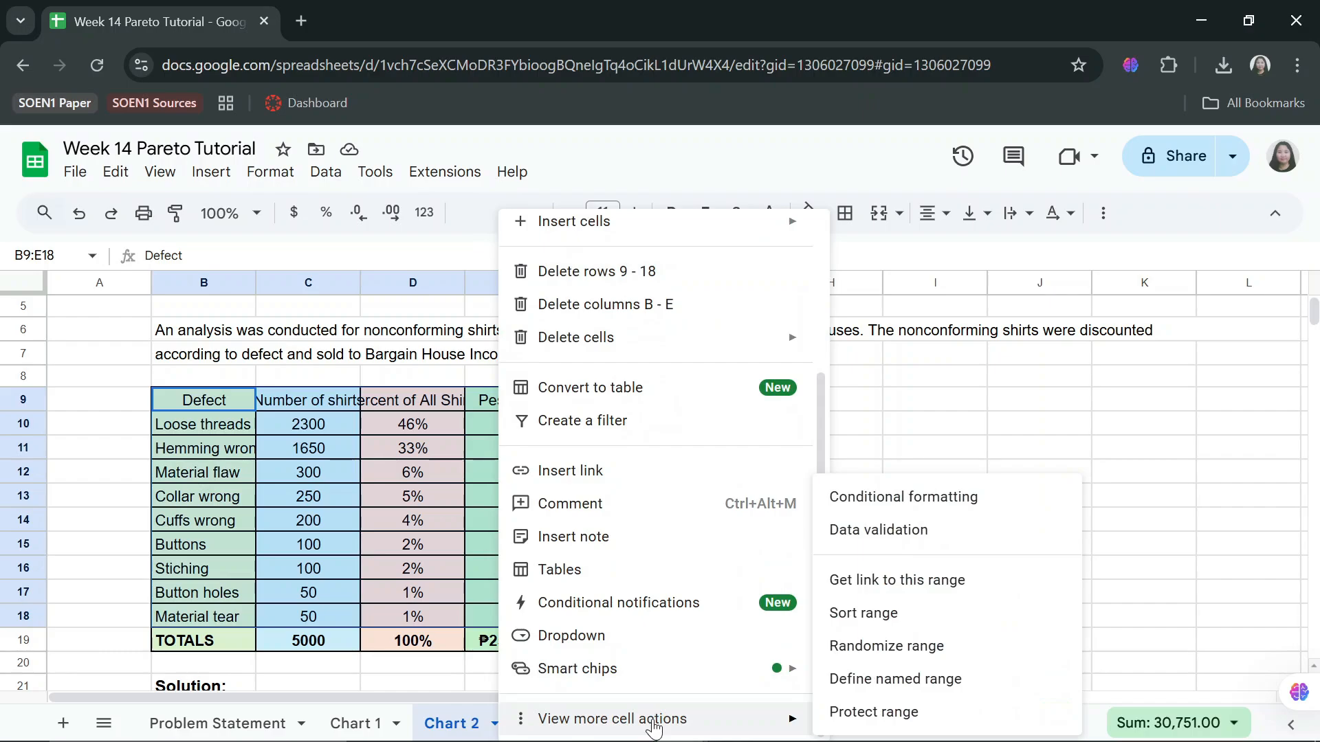
{"action": "left_click", "coordinate": [906, 628]}
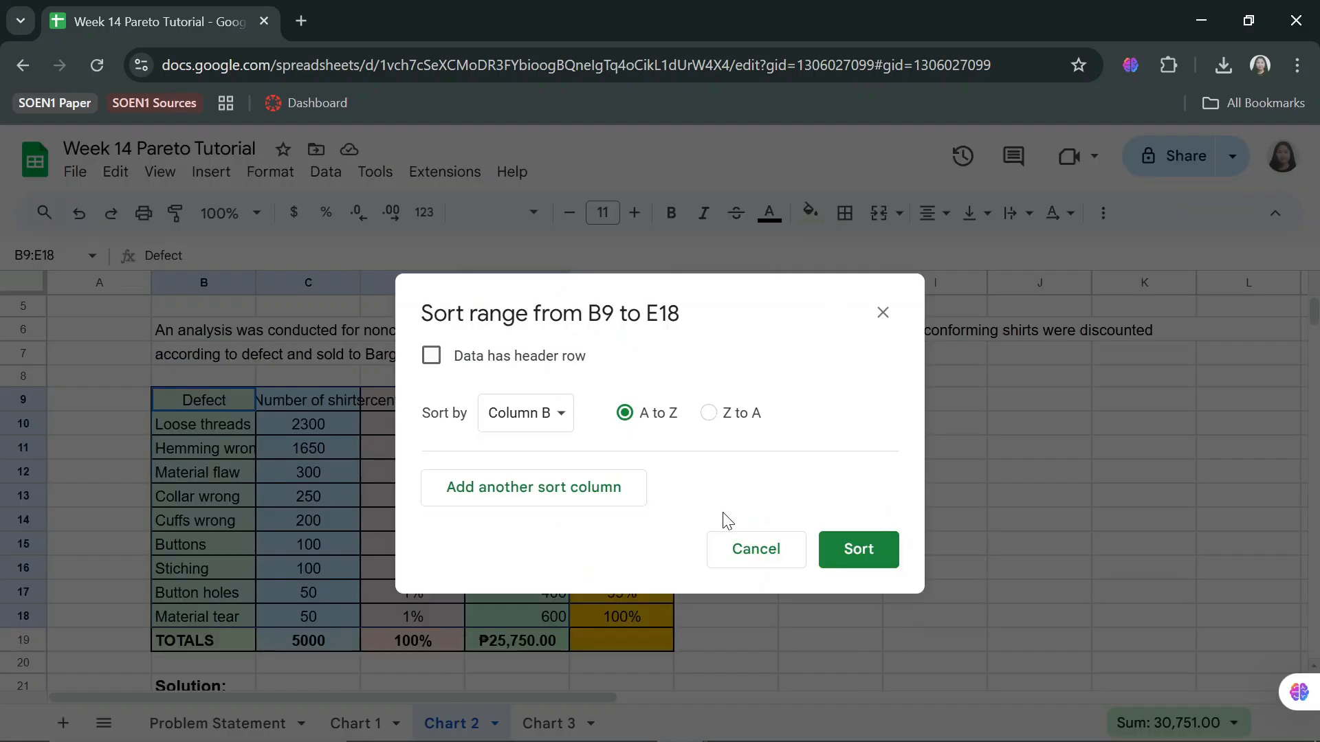
{"action": "left_click", "coordinate": [432, 357]}
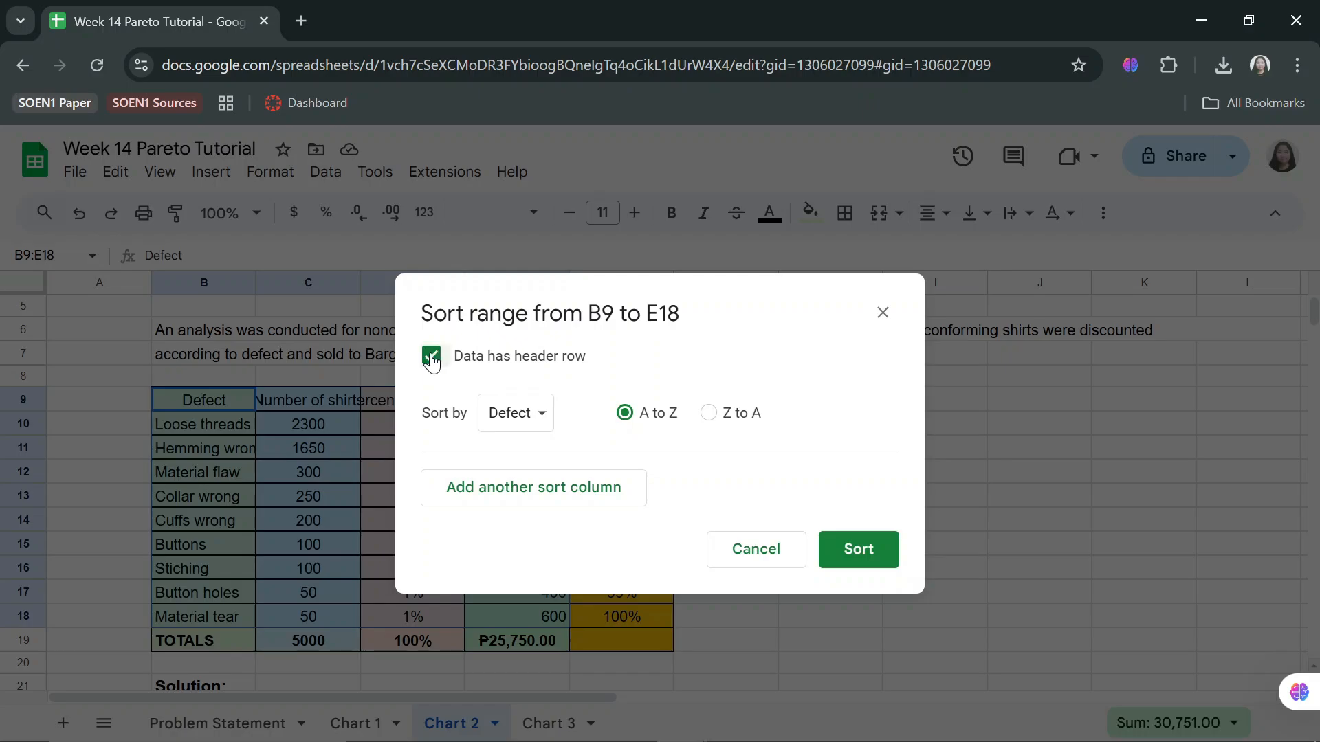
{"action": "left_click", "coordinate": [533, 415]}
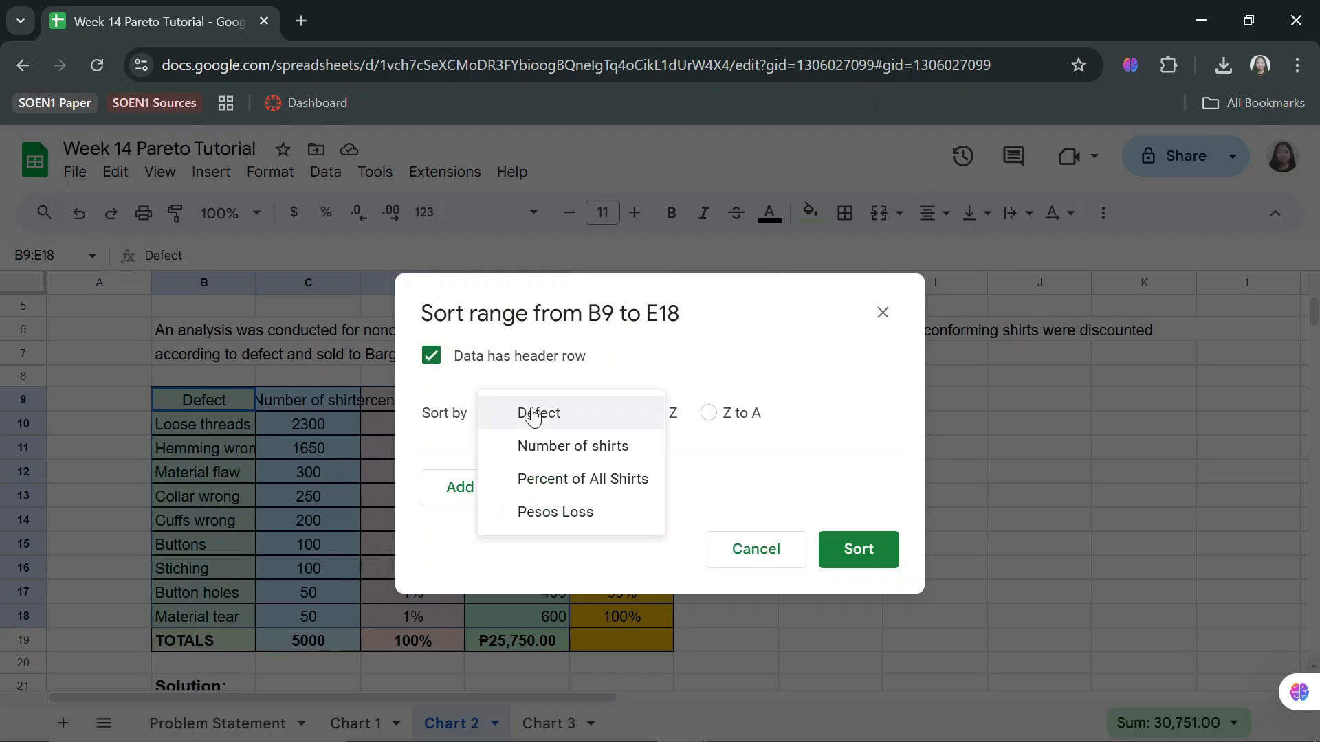
{"action": "left_click", "coordinate": [554, 514]}
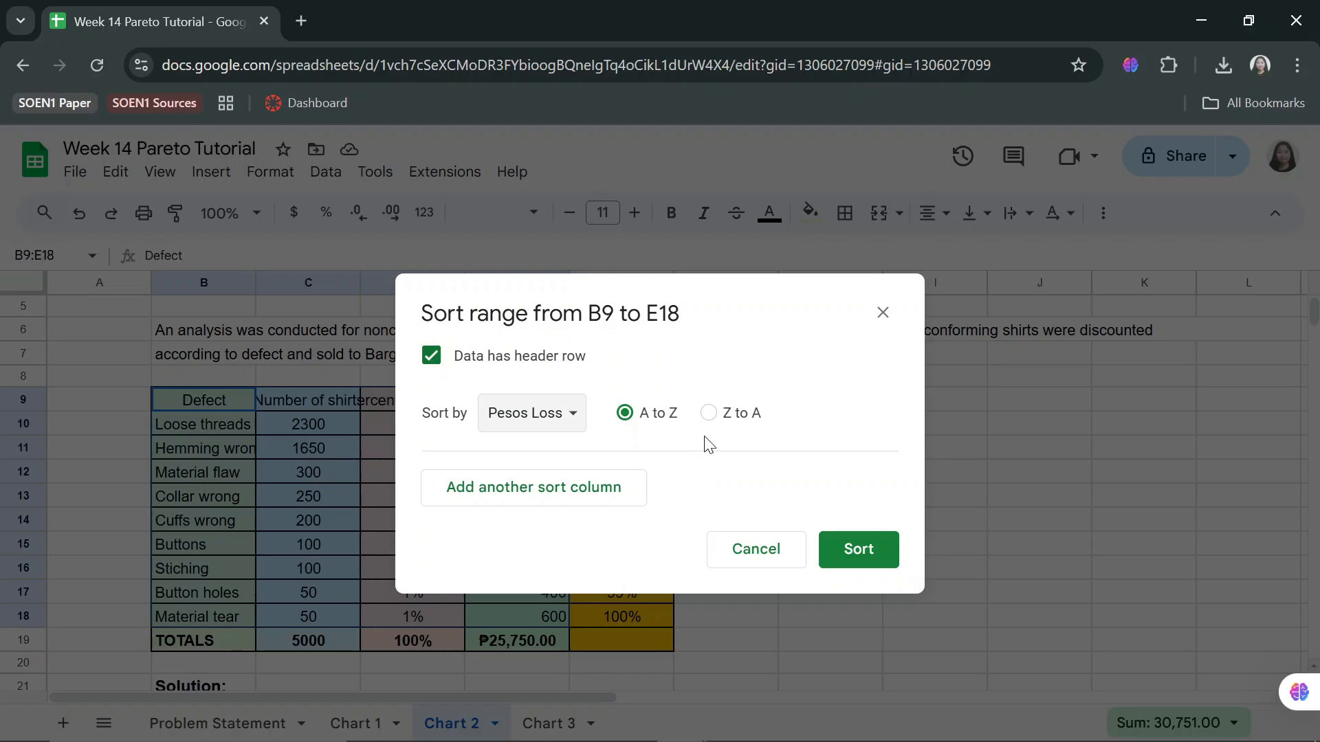
{"action": "left_click", "coordinate": [708, 413]}
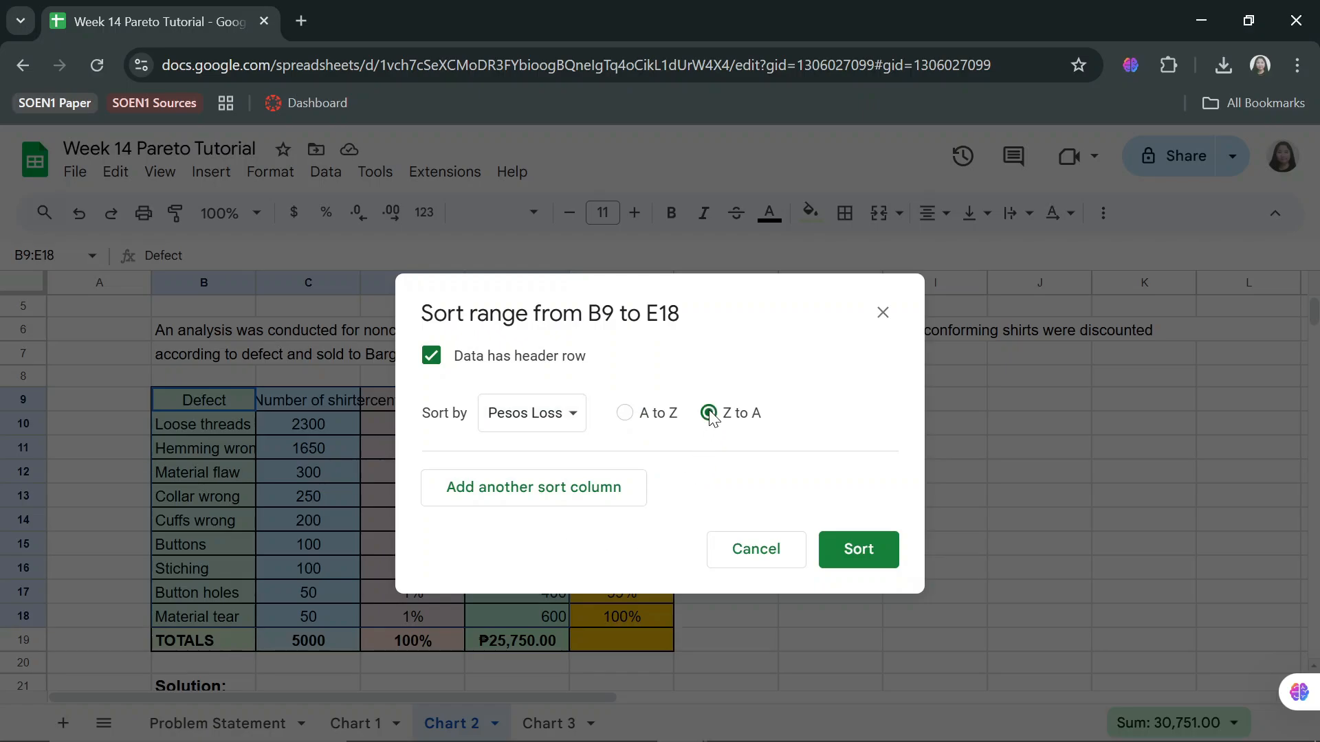
{"action": "left_click", "coordinate": [854, 556]}
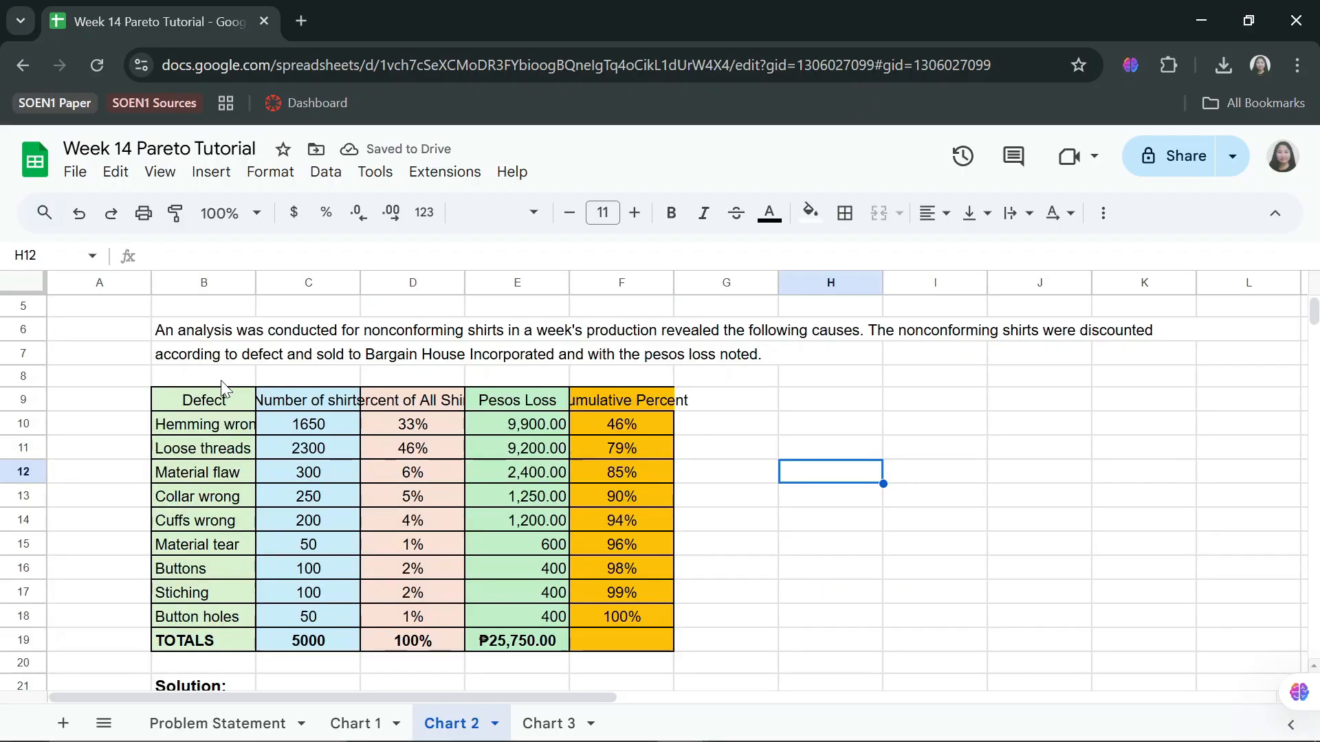
Insert a column chart of Pesos Loss by Defect from the ranges B9:B18 and E9:E18.
{"action": "left_click", "coordinate": [529, 423]}
{"action": "left_click", "coordinate": [550, 619]}
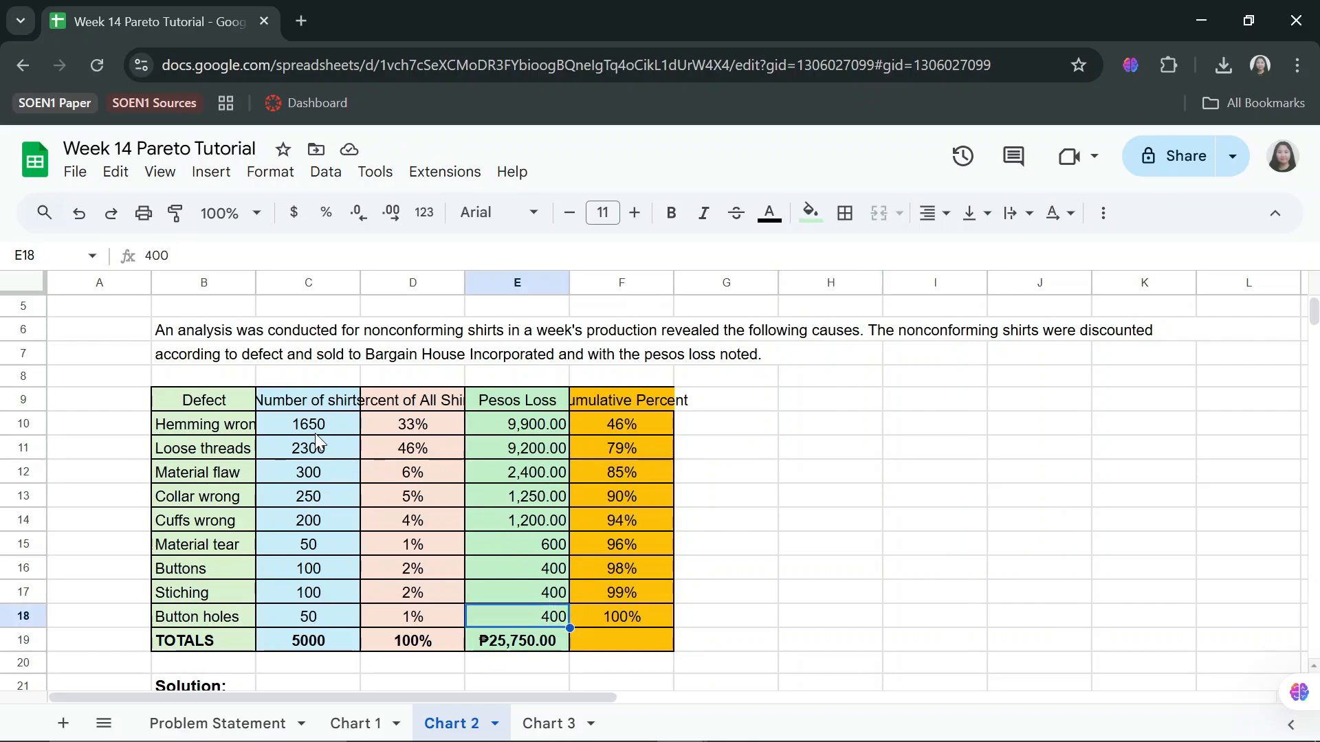
{"action": "left_click_drag", "start_coordinate": [220, 402], "coordinate": [220, 622]}
{"action": "left_click", "coordinate": [220, 621]}
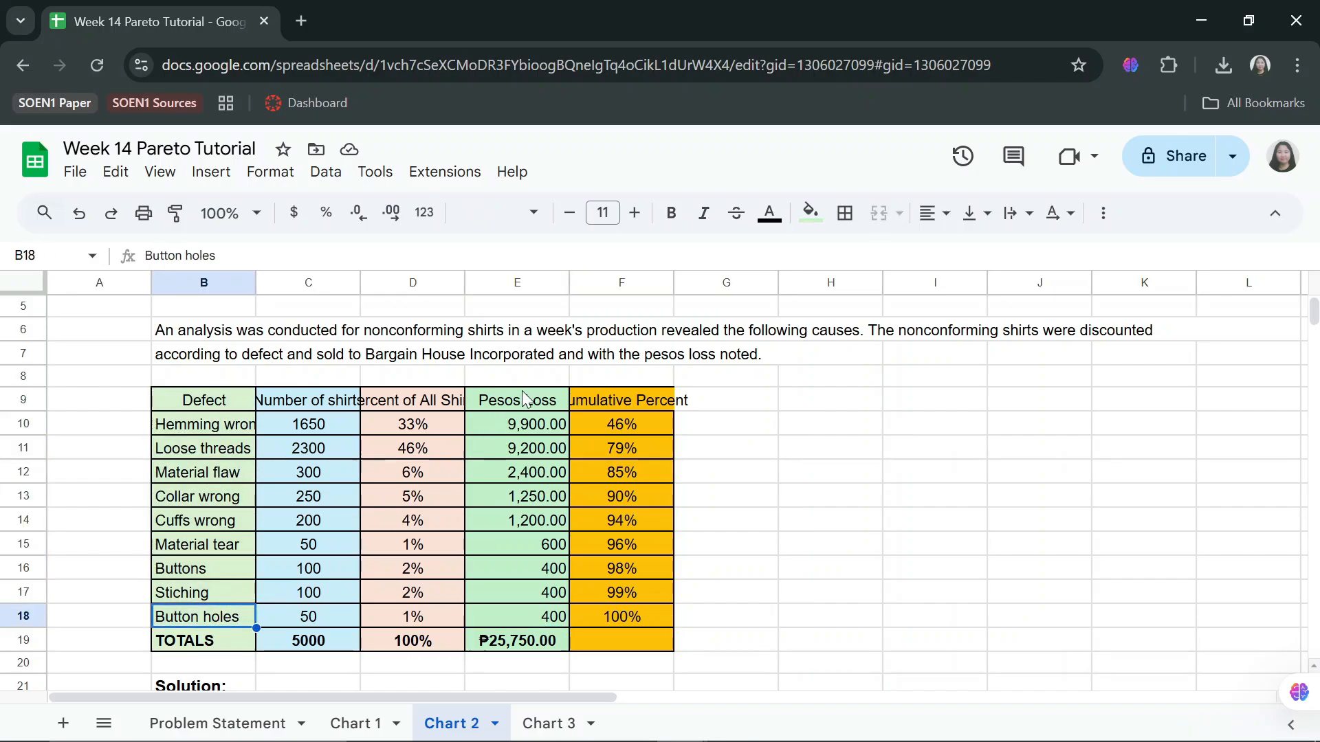
{"action": "left_click_drag", "start_coordinate": [525, 404], "coordinate": [521, 597]}
{"action": "left_click_drag", "start_coordinate": [224, 405], "coordinate": [218, 618]}
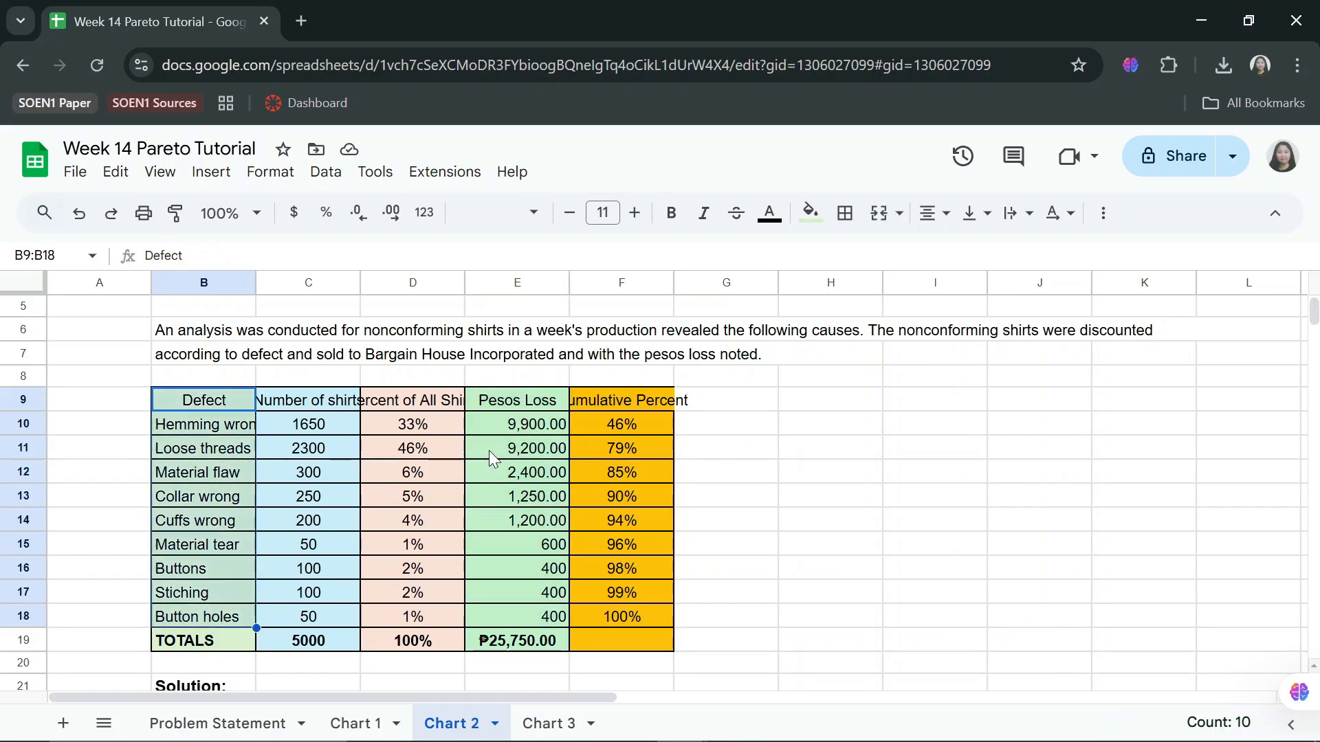
{"action": "left_click_drag", "start_coordinate": [524, 402], "coordinate": [517, 607]}
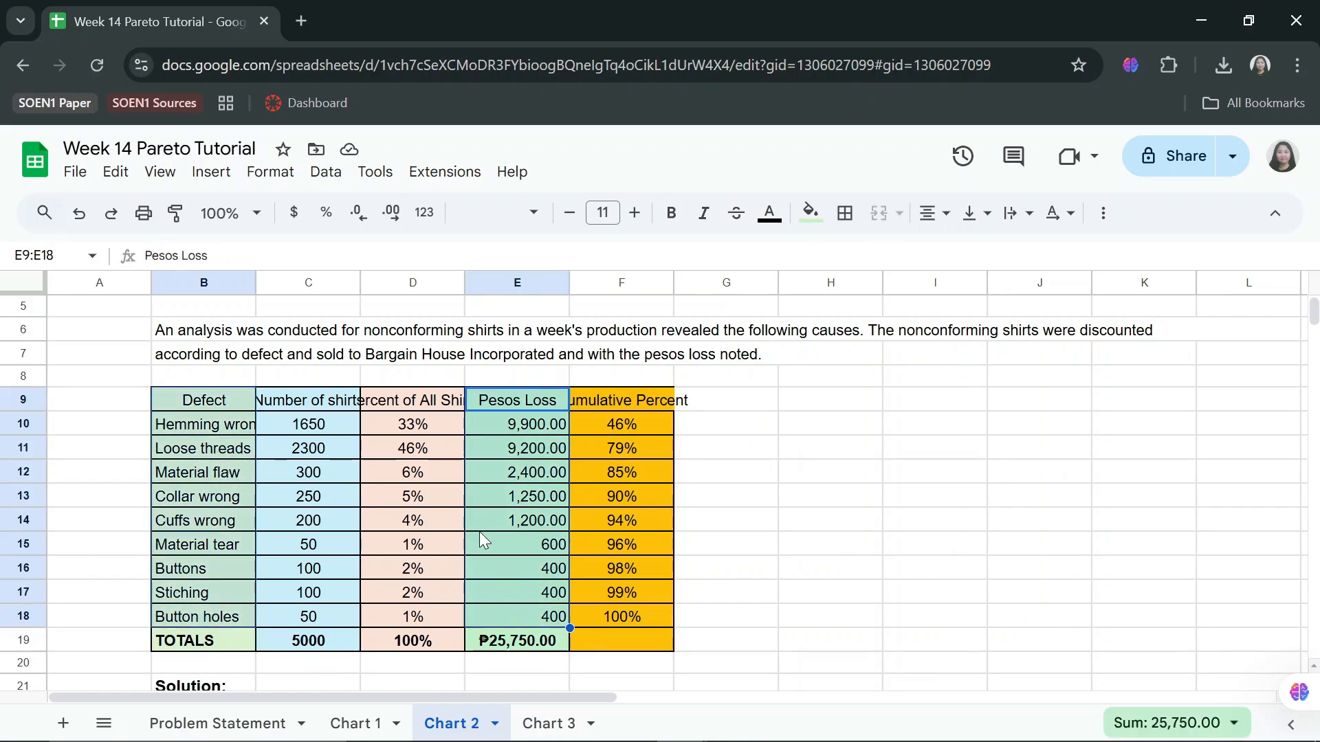
{"action": "left_click", "coordinate": [211, 172]}
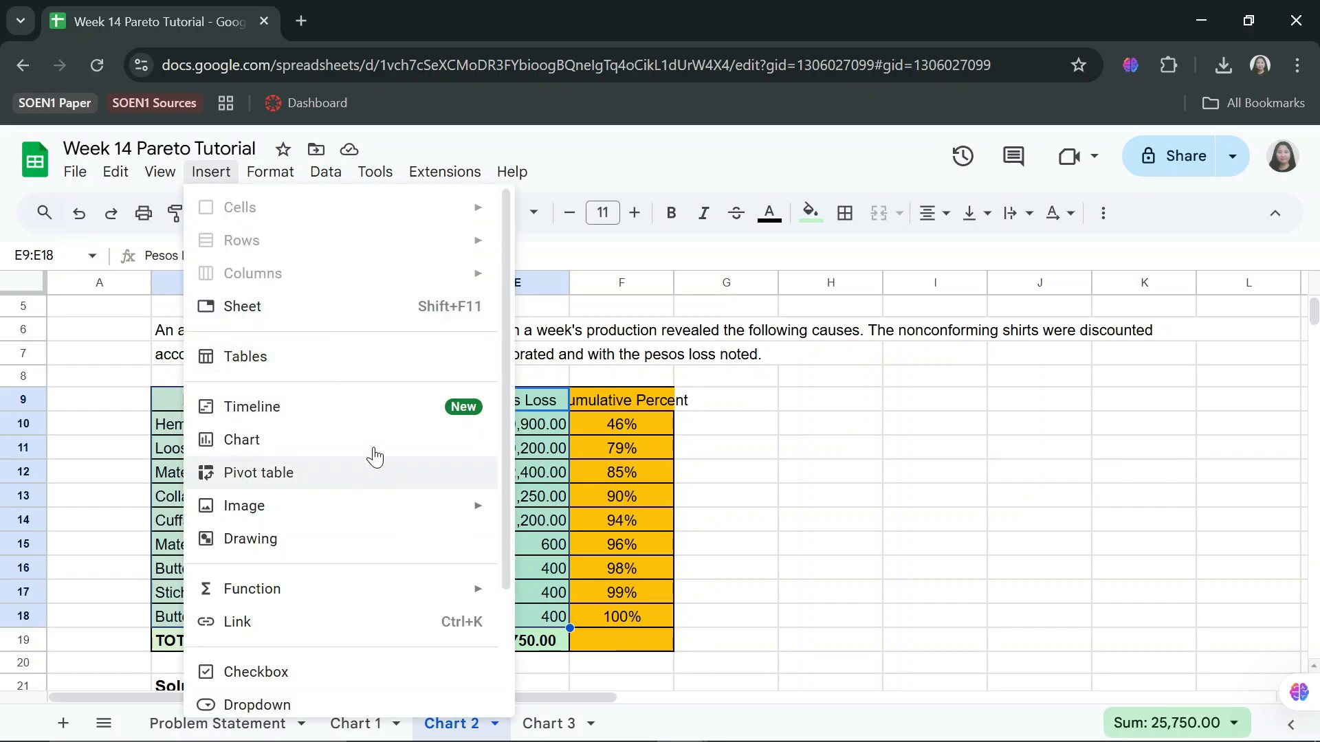
{"action": "left_click", "coordinate": [370, 440]}
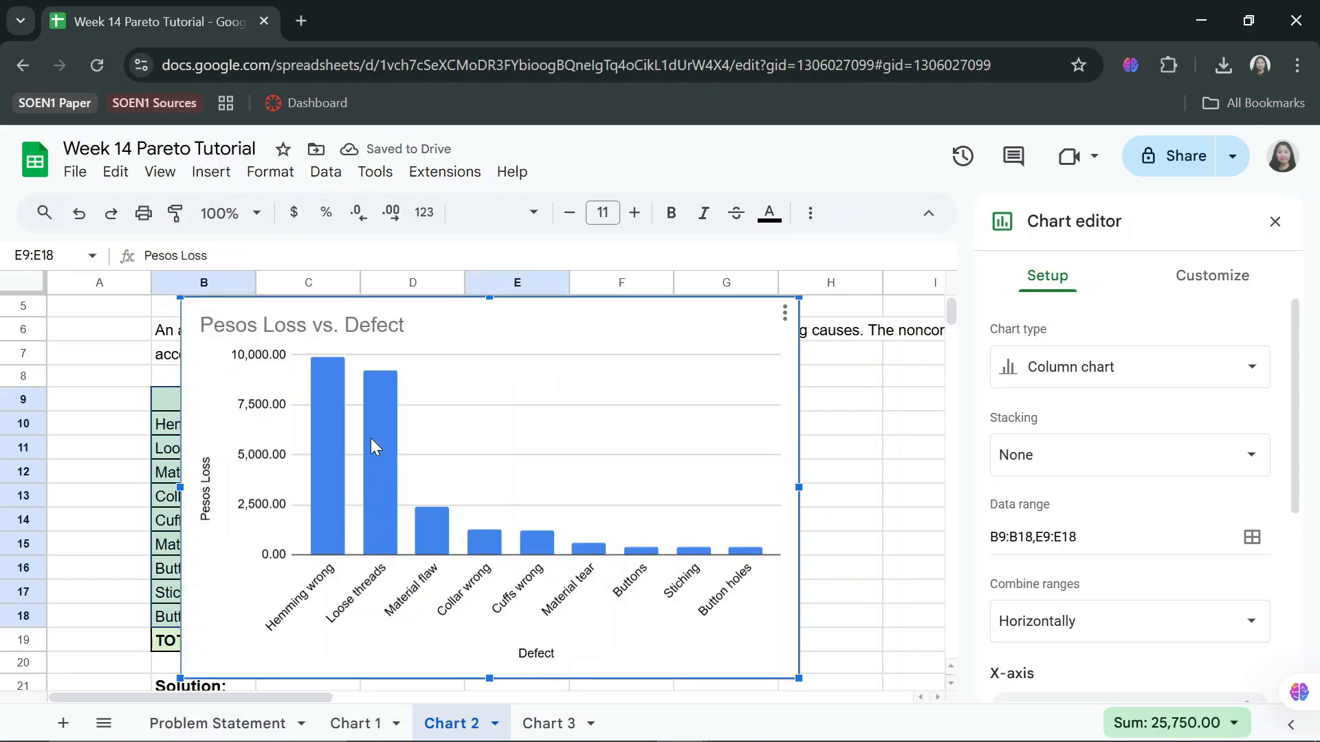
{"action": "left_click", "coordinate": [870, 408]}
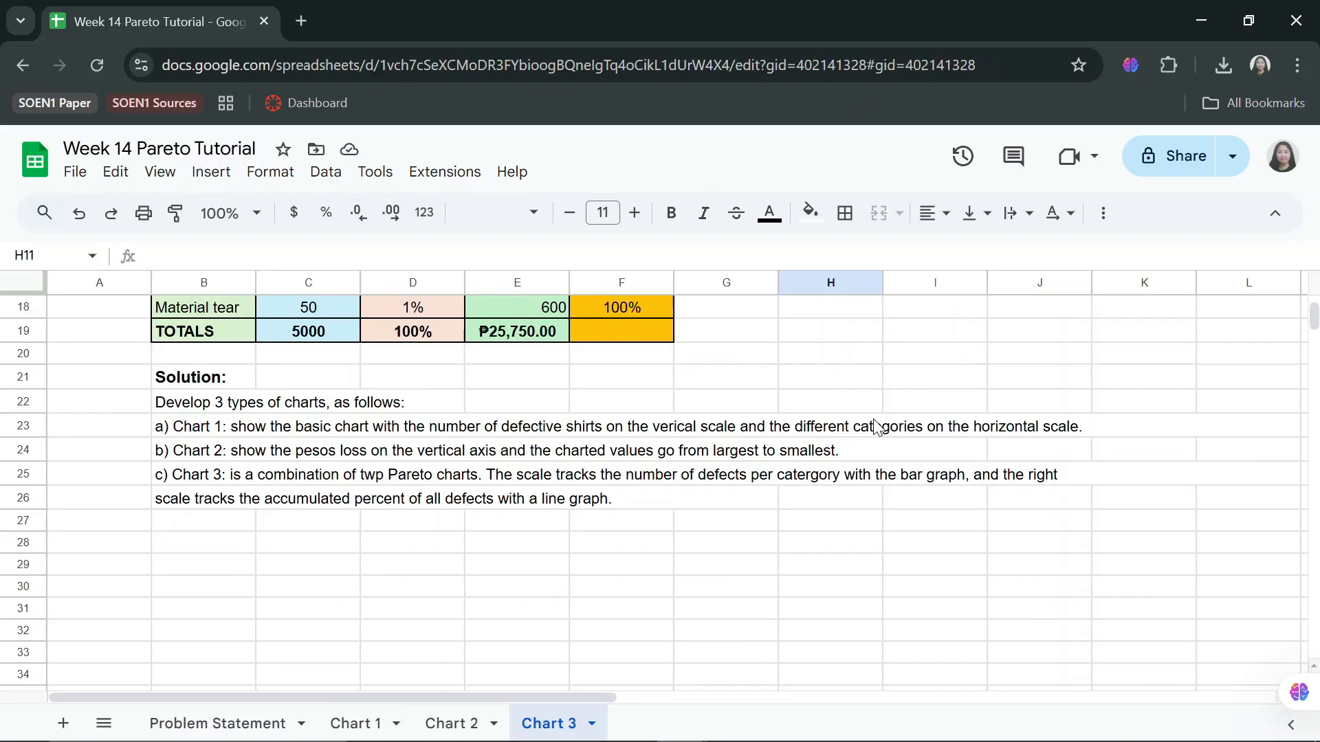
On Chart 3, insert a combo chart from the Defect, Number of shirts and Cumulative Percent ranges B9:C18 and F9:F18.
{"action": "scroll", "coordinate": [863, 414], "scroll_direction": "up", "scroll_amount": 1}
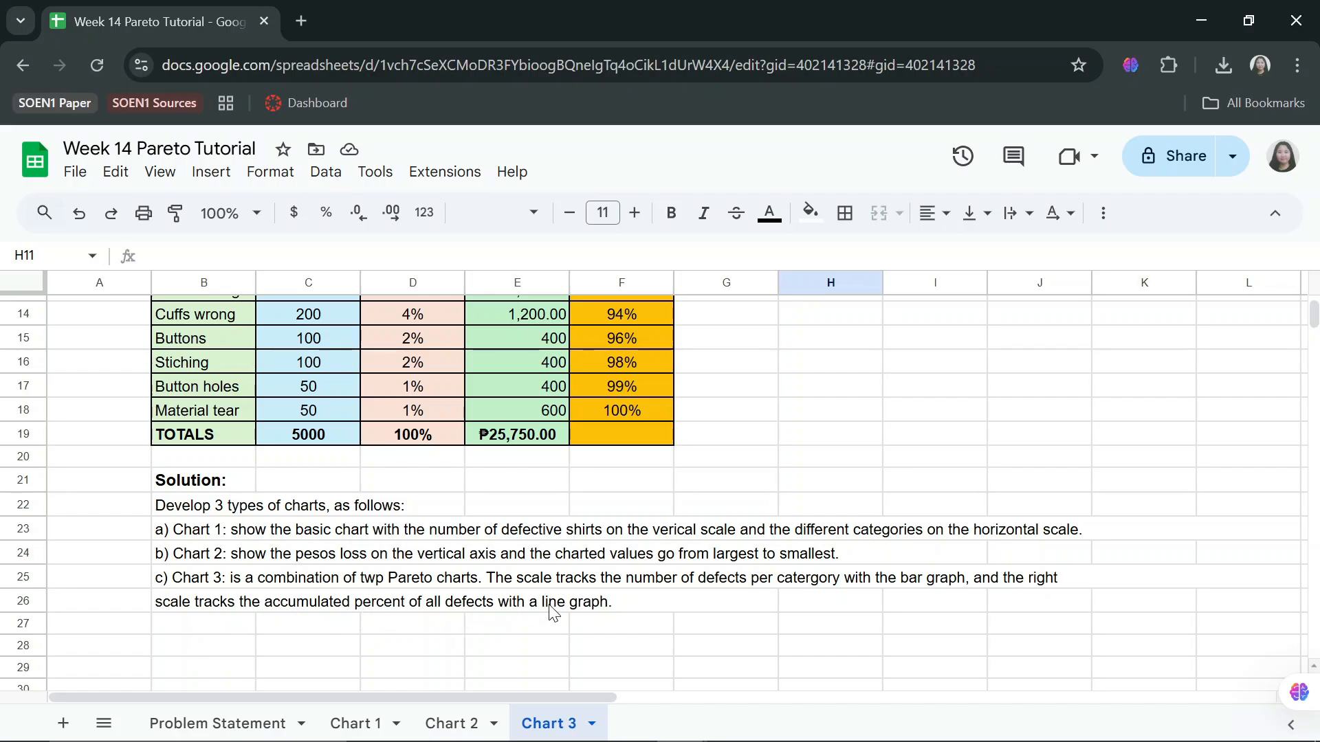
{"action": "scroll", "coordinate": [261, 419], "scroll_direction": "up", "scroll_amount": 3}
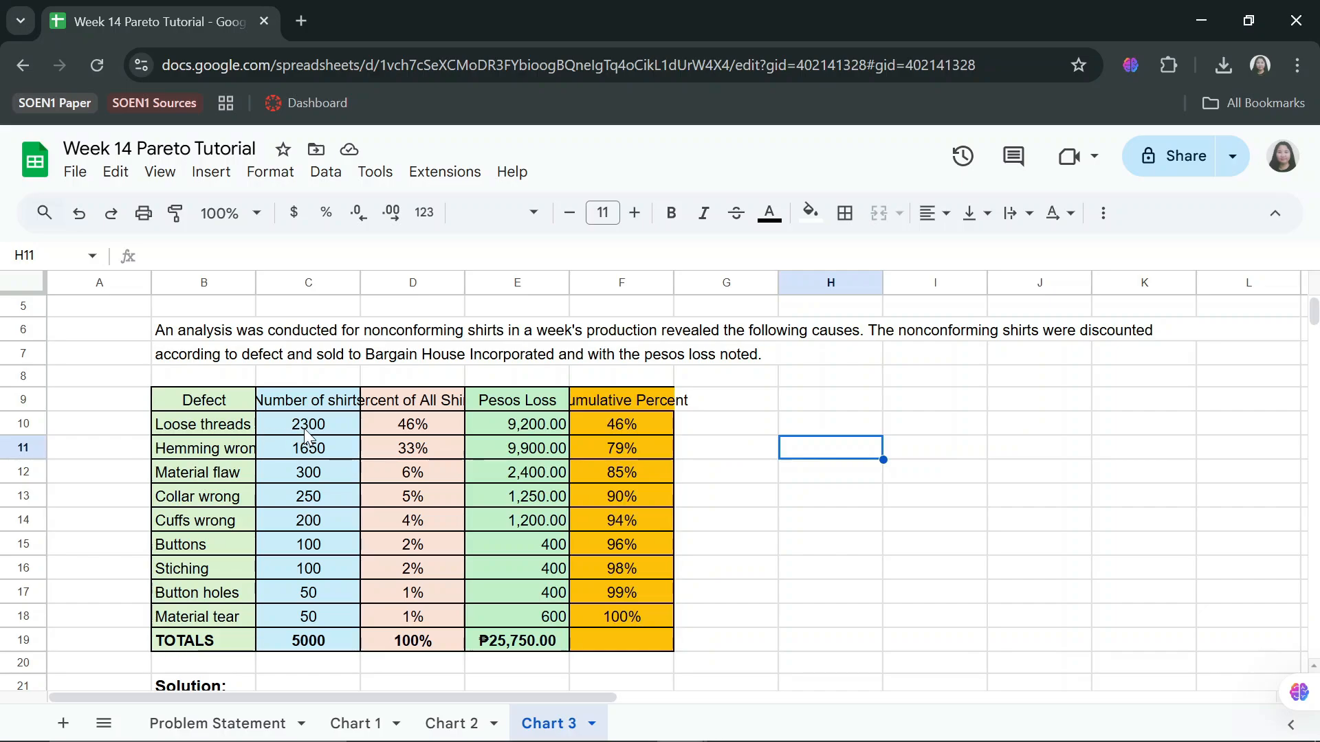
{"action": "left_click", "coordinate": [329, 403]}
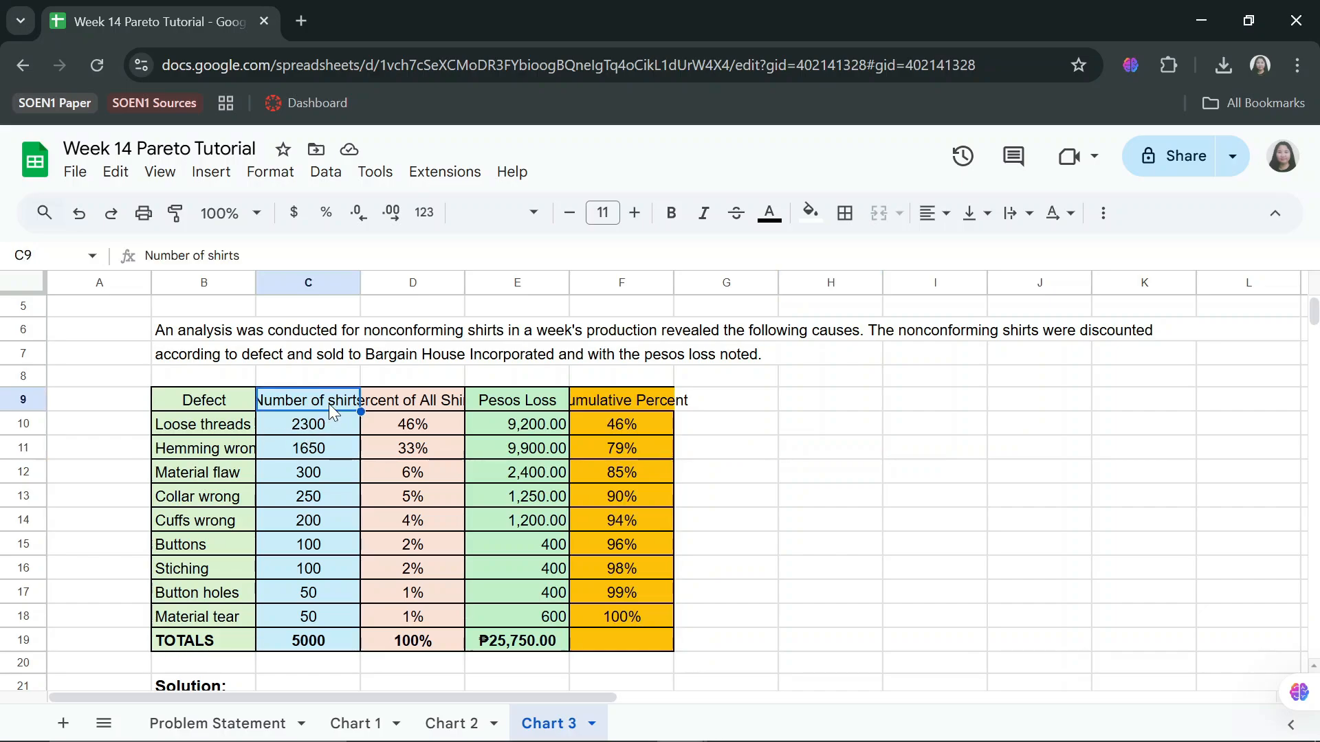
{"action": "left_click", "coordinate": [328, 431]}
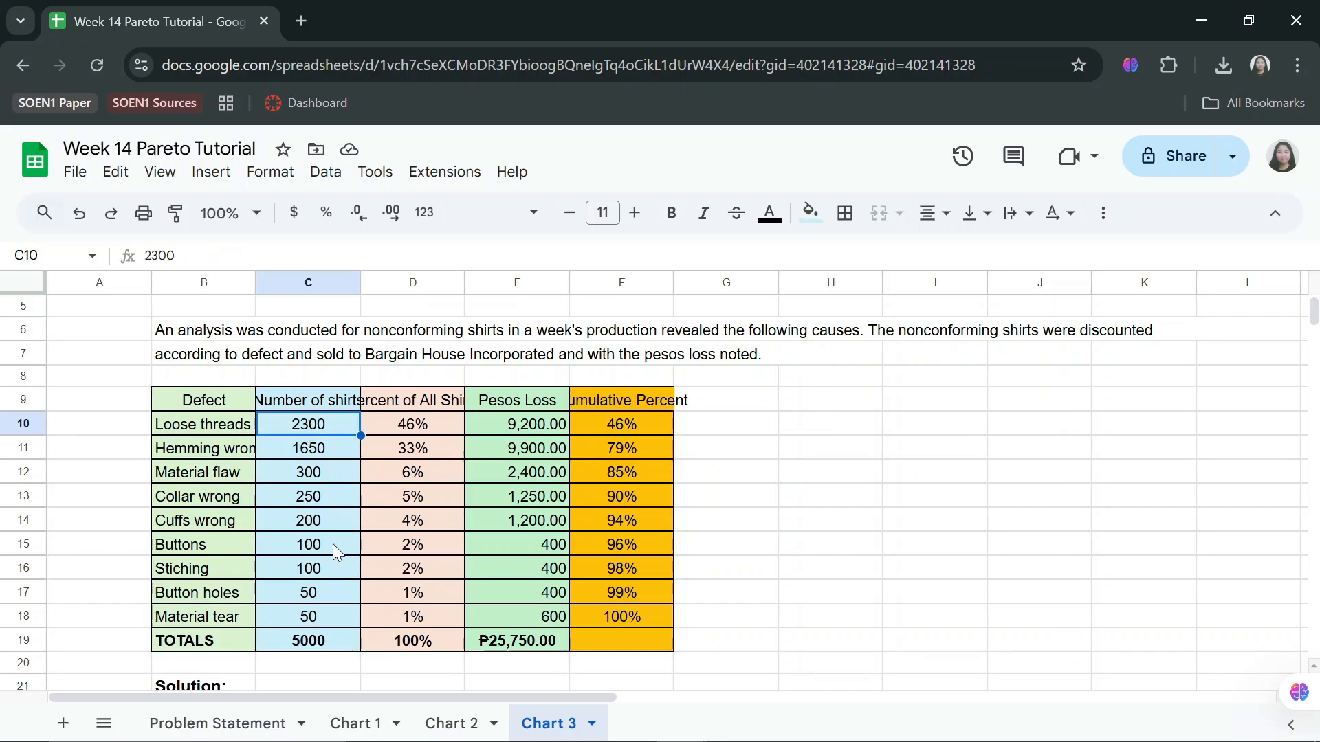
{"action": "left_click", "coordinate": [315, 623]}
{"action": "left_click", "coordinate": [329, 428]}
{"action": "left_click_drag", "start_coordinate": [329, 460], "coordinate": [318, 615]}
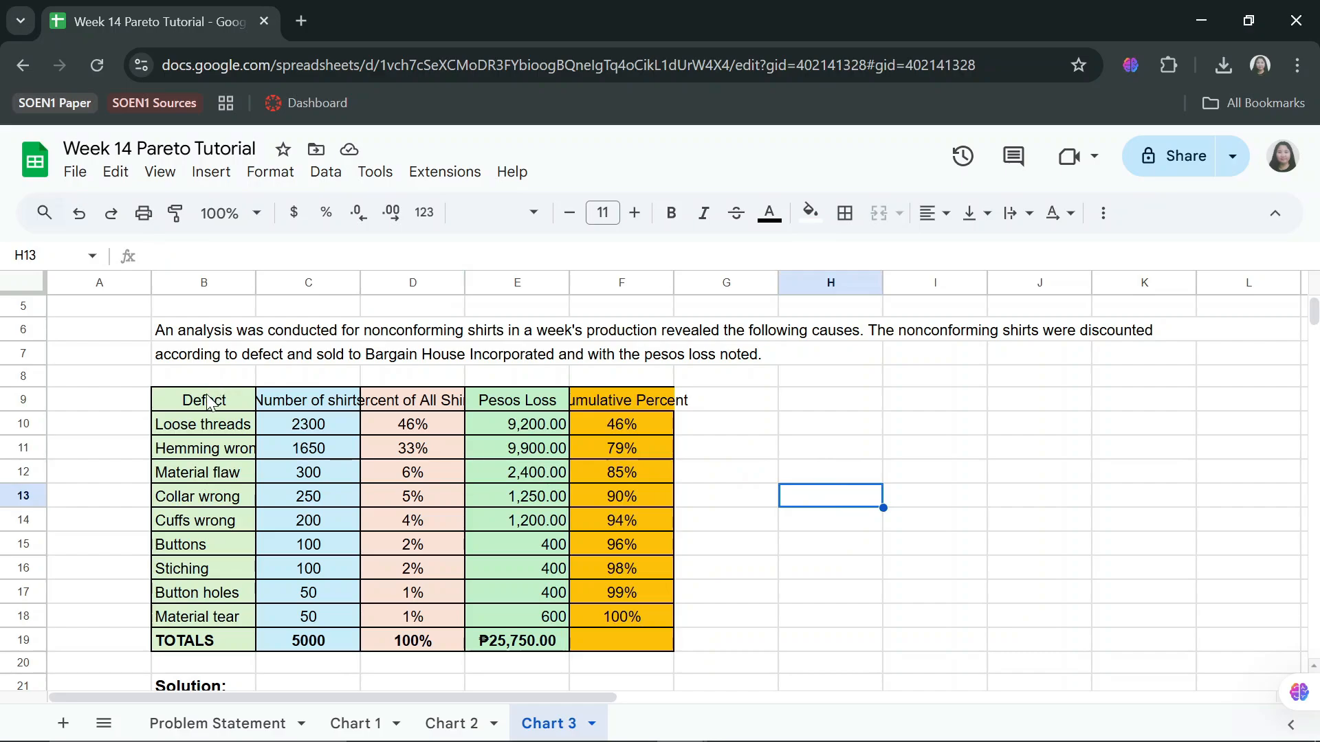
{"action": "left_click_drag", "start_coordinate": [208, 400], "coordinate": [311, 621]}
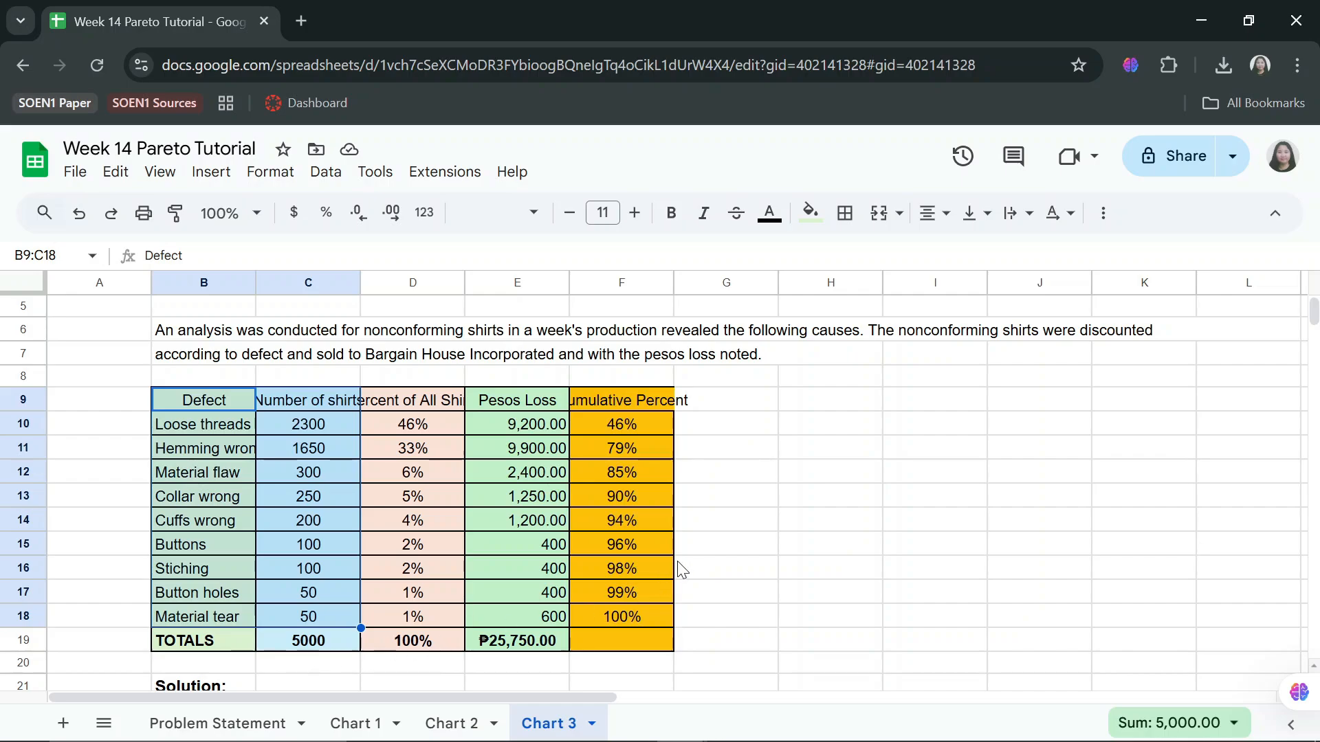
{"action": "left_click_drag", "start_coordinate": [612, 401], "coordinate": [617, 612]}
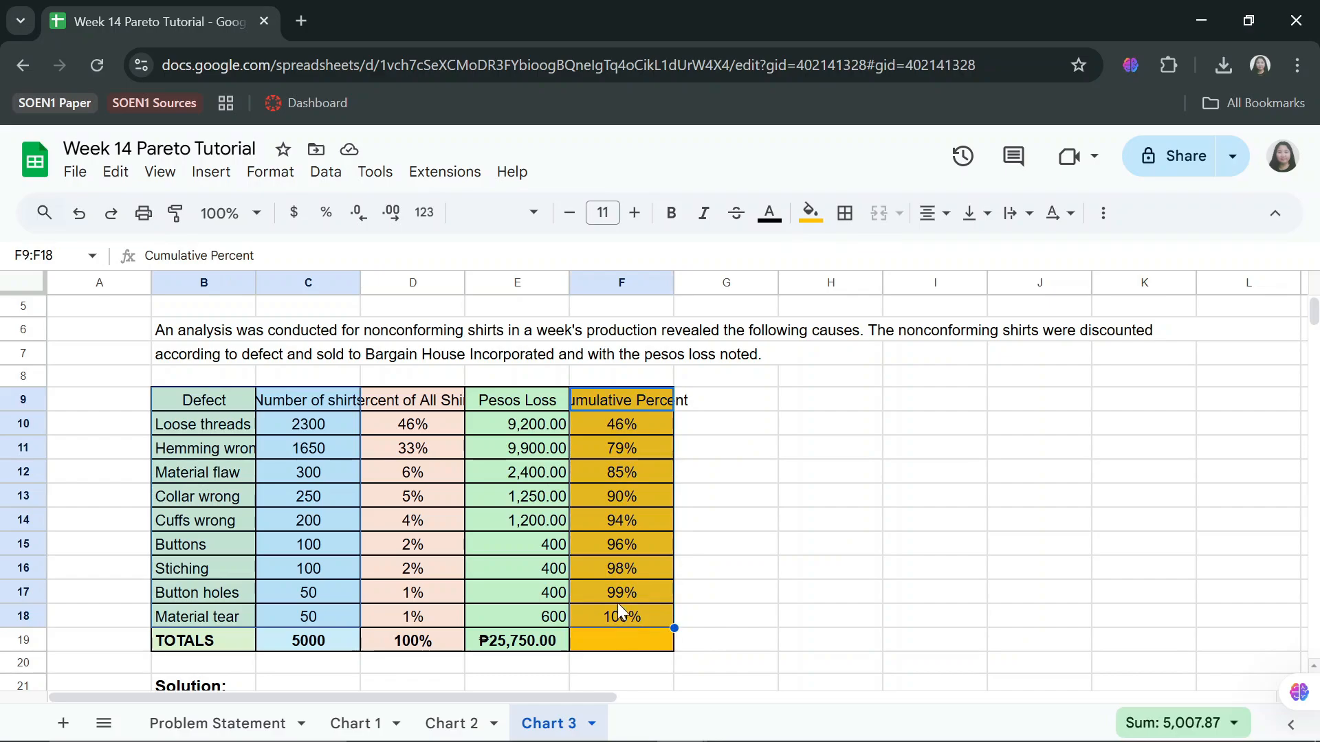
{"action": "left_click", "coordinate": [230, 185]}
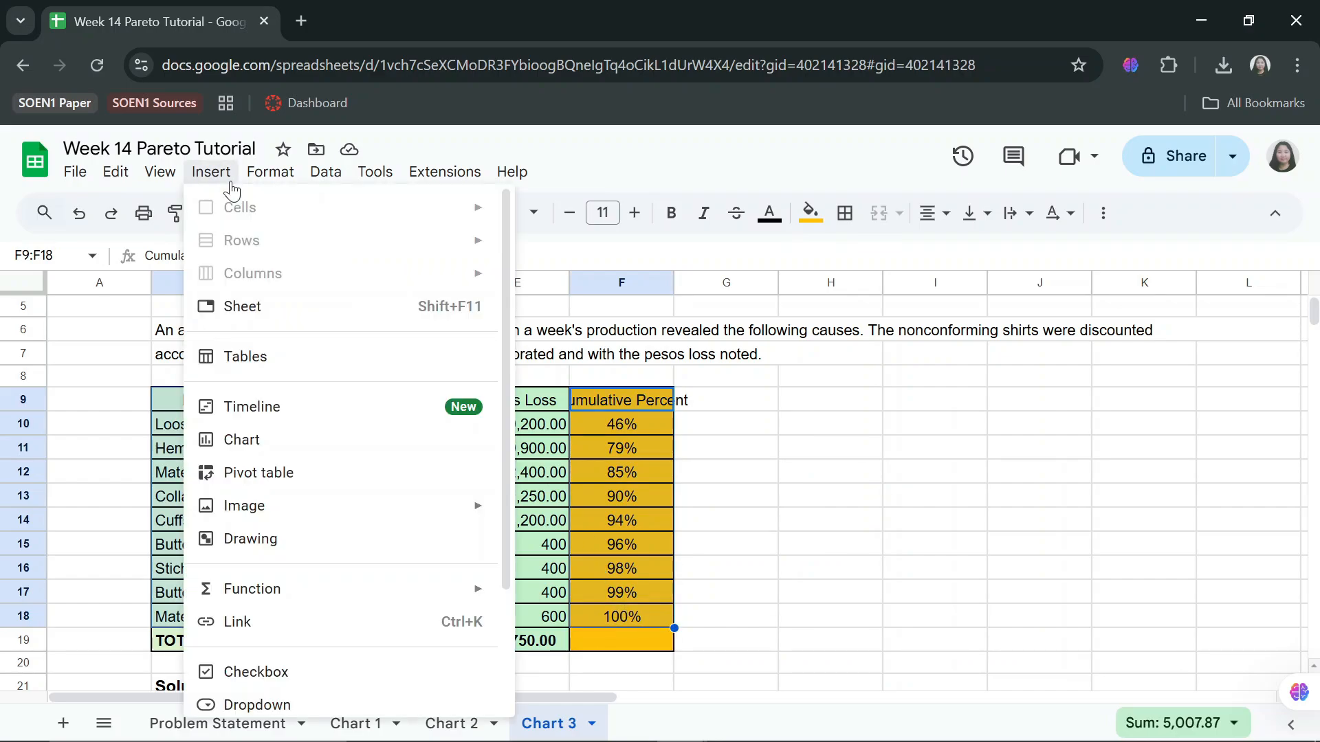
{"action": "left_click", "coordinate": [260, 454]}
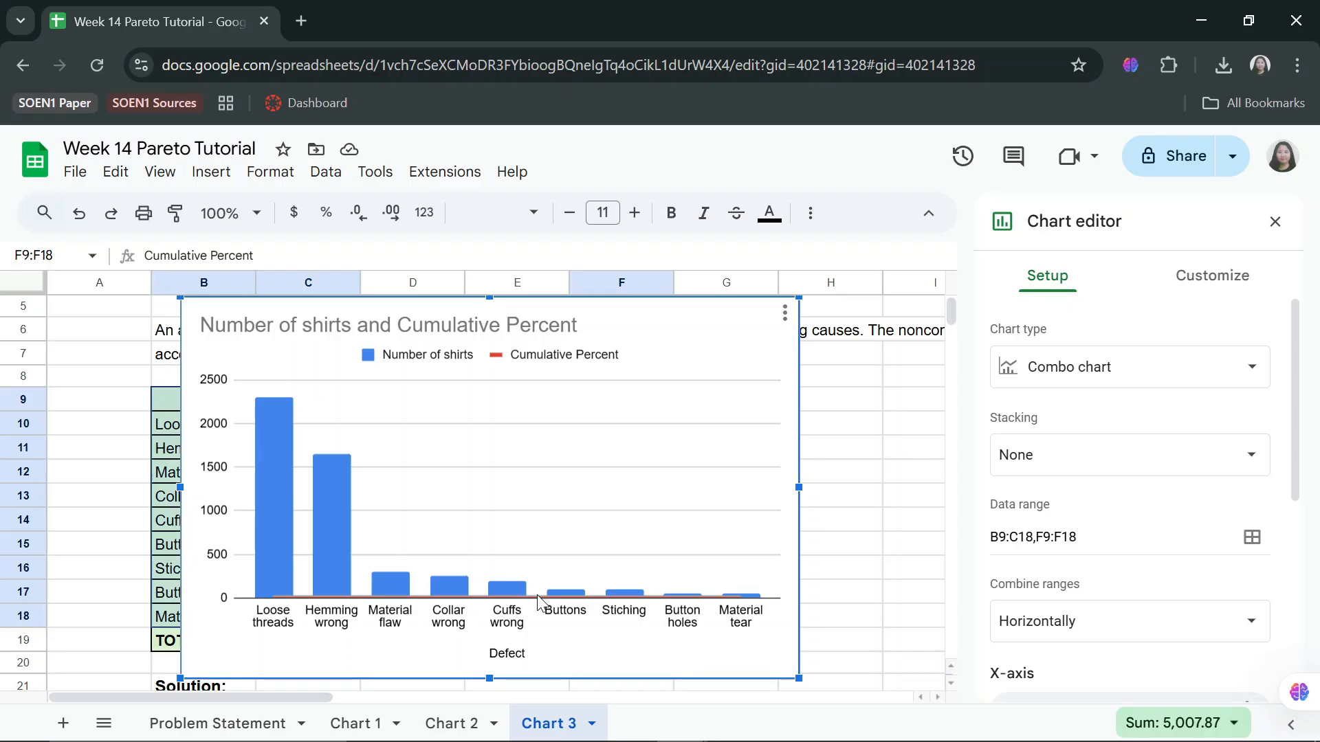
Customize the Cumulative Percent series to plot on the right axis.
{"action": "left_click", "coordinate": [616, 496]}
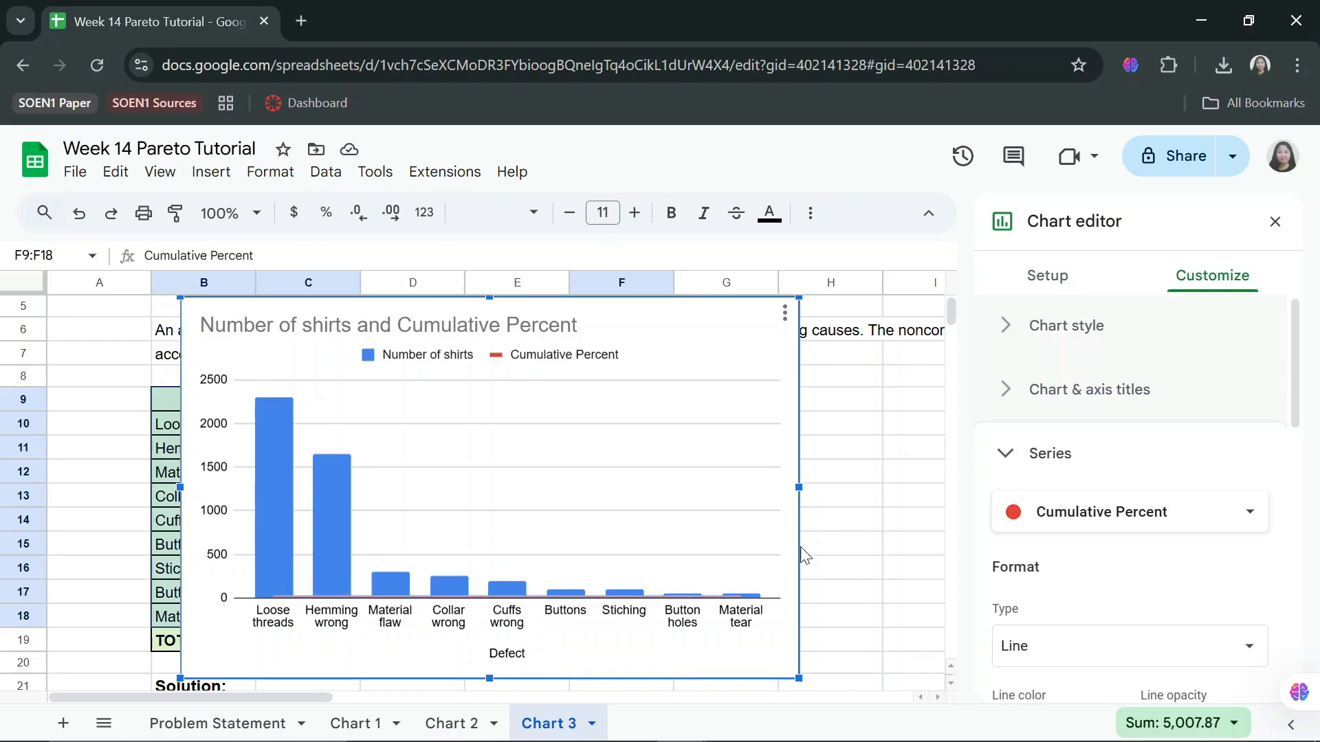
{"action": "scroll", "coordinate": [1108, 467], "scroll_direction": "down", "scroll_amount": 3}
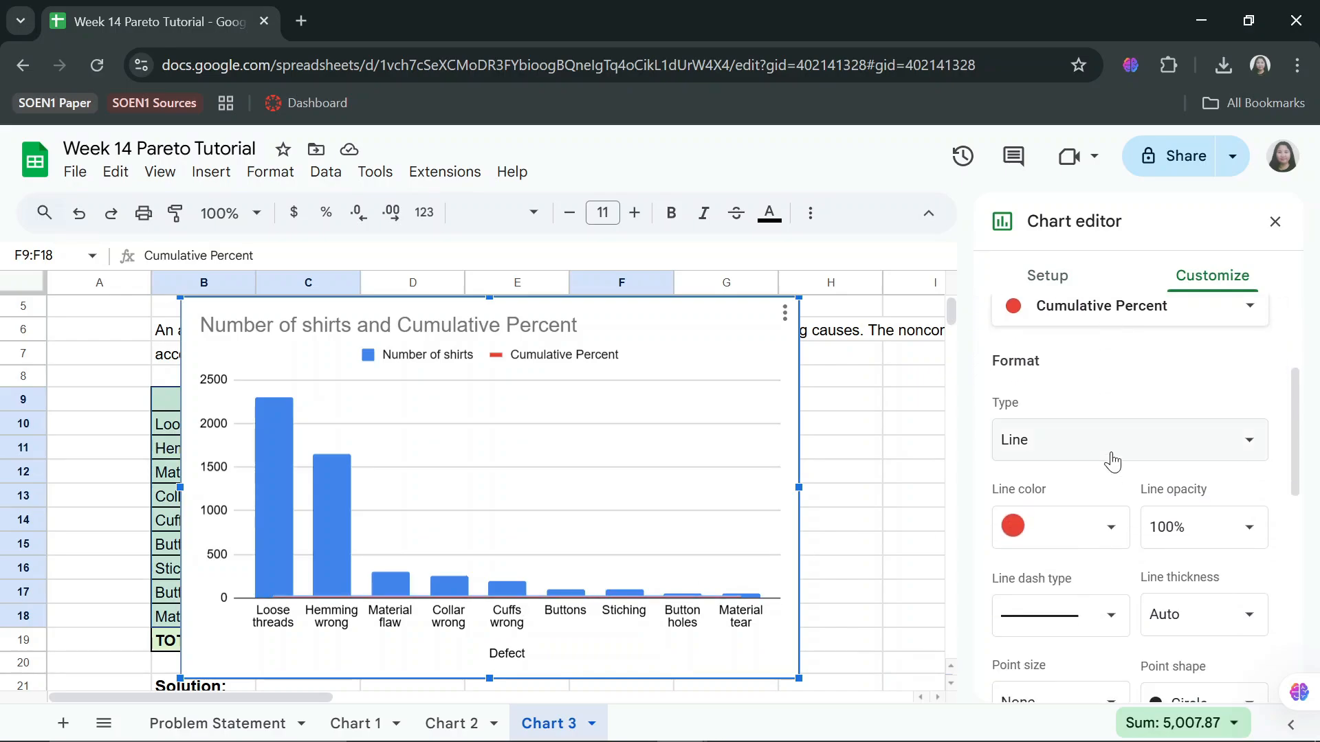
{"action": "scroll", "coordinate": [1110, 454], "scroll_direction": "down", "scroll_amount": 5}
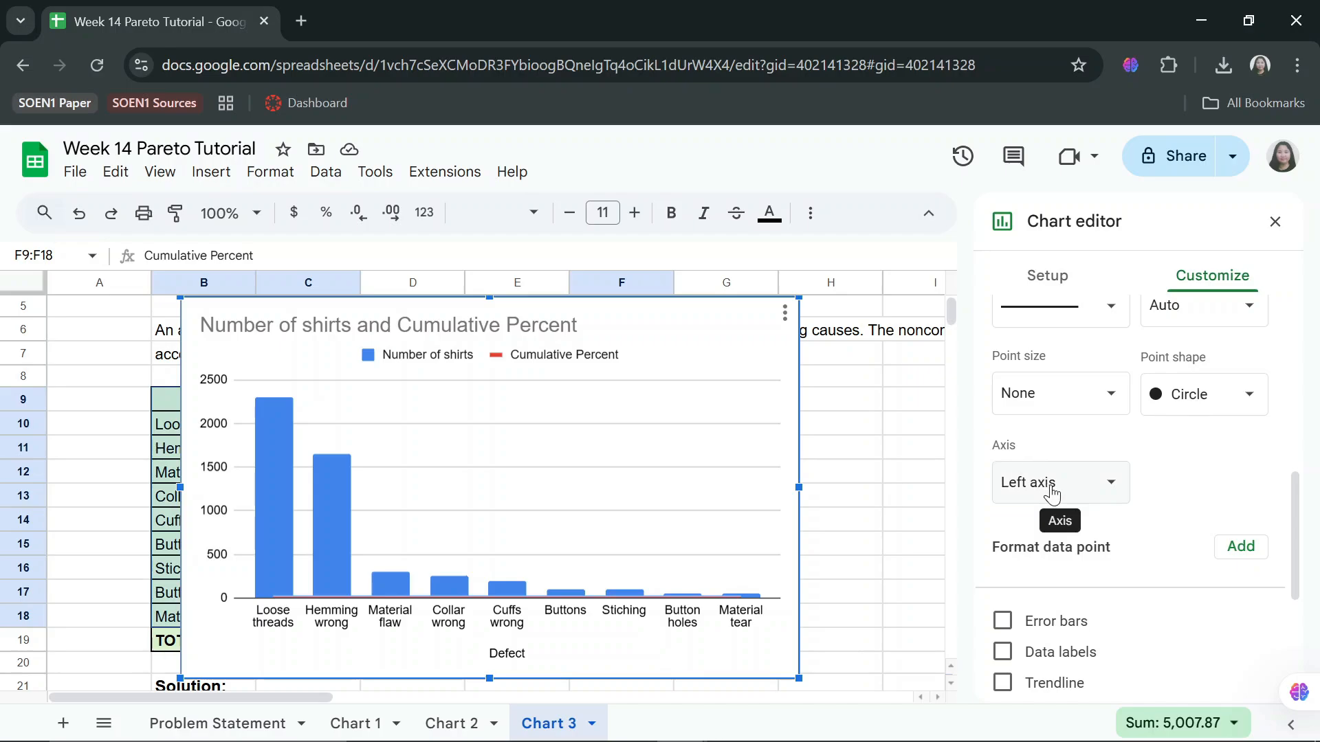
{"action": "left_click", "coordinate": [1052, 489]}
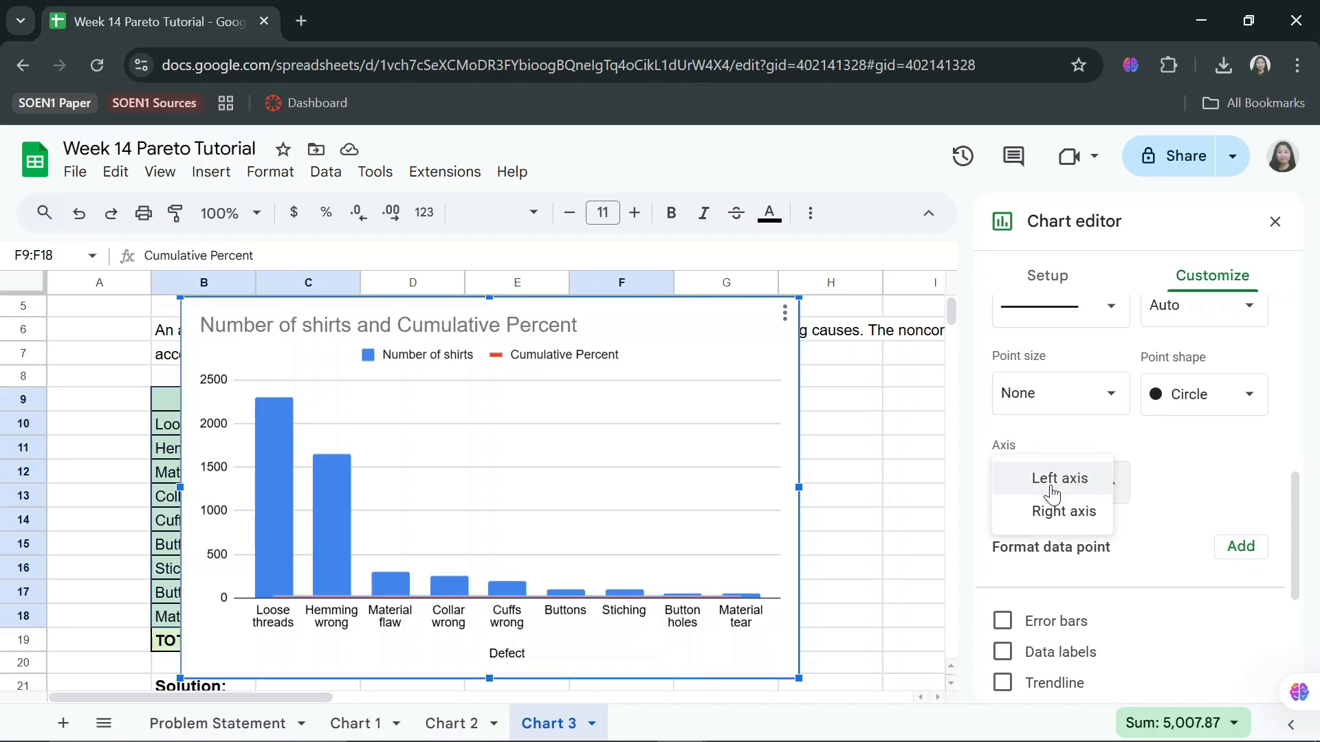
{"action": "left_click", "coordinate": [1063, 526]}
{"action": "left_click", "coordinate": [868, 496]}
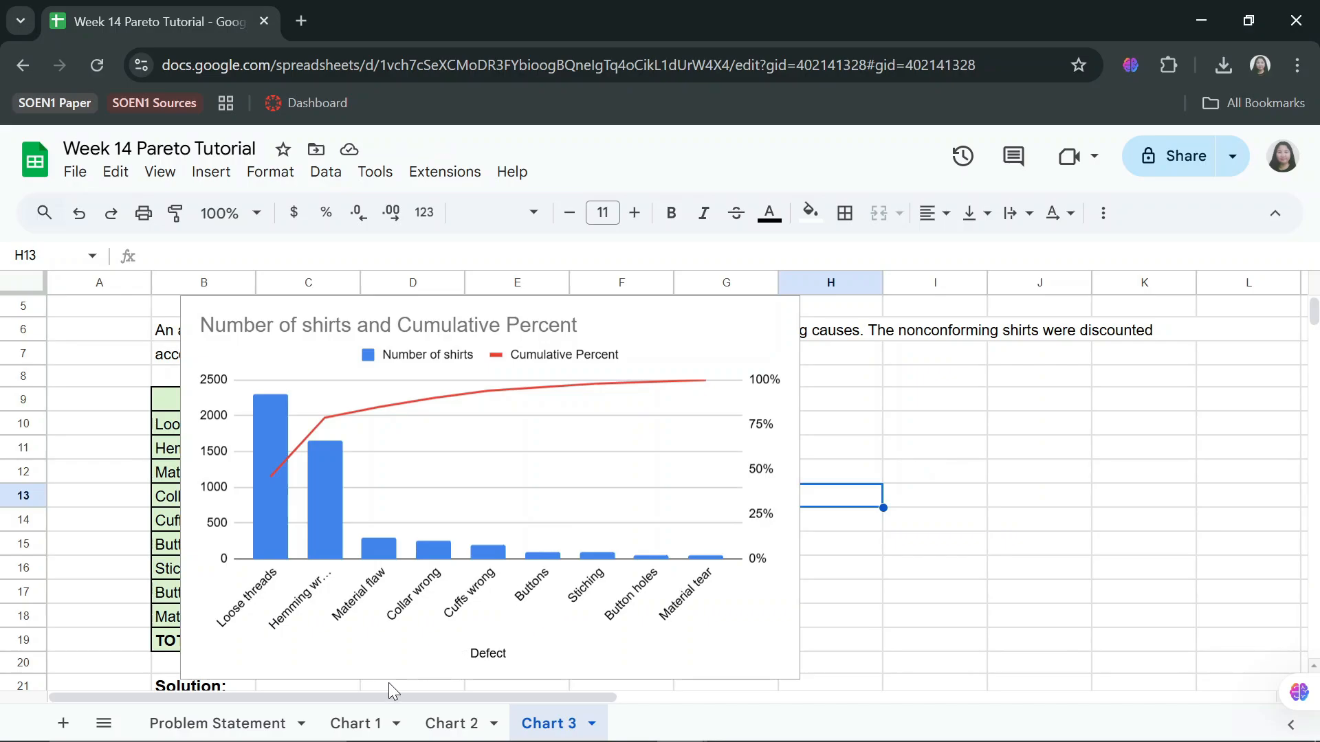
Review the finished charts on the Chart 1, Chart 2 and Chart 3 sheets.
{"action": "left_click", "coordinate": [374, 725]}
{"action": "left_click", "coordinate": [452, 726]}
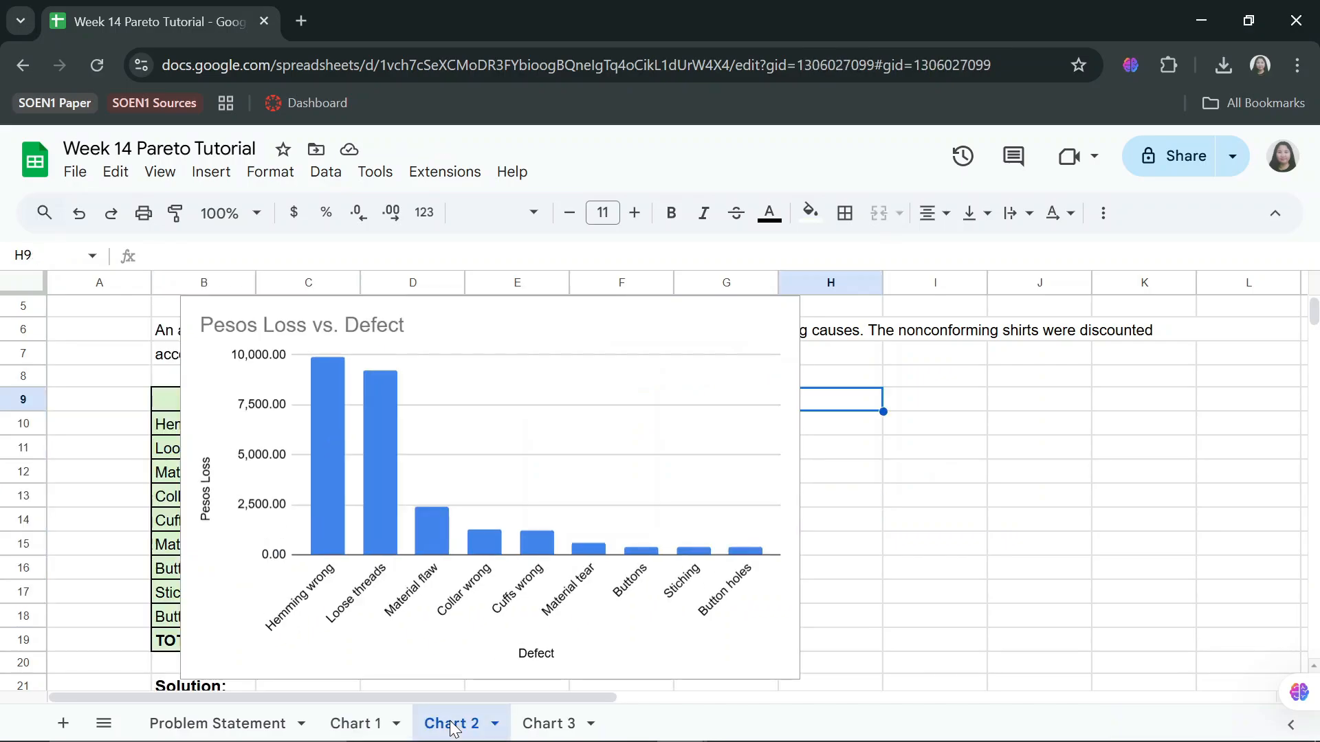
{"action": "left_click", "coordinate": [558, 726]}
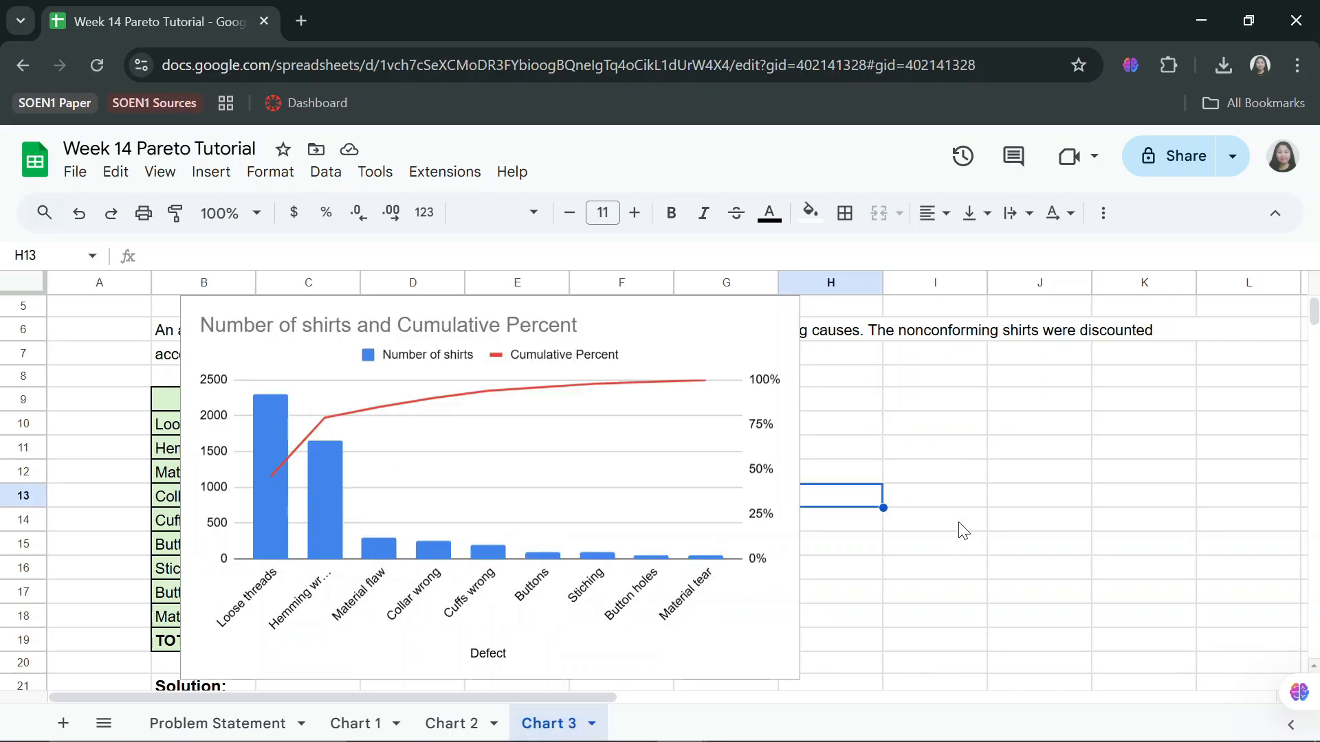
{"action": "left_click", "coordinate": [961, 528]}
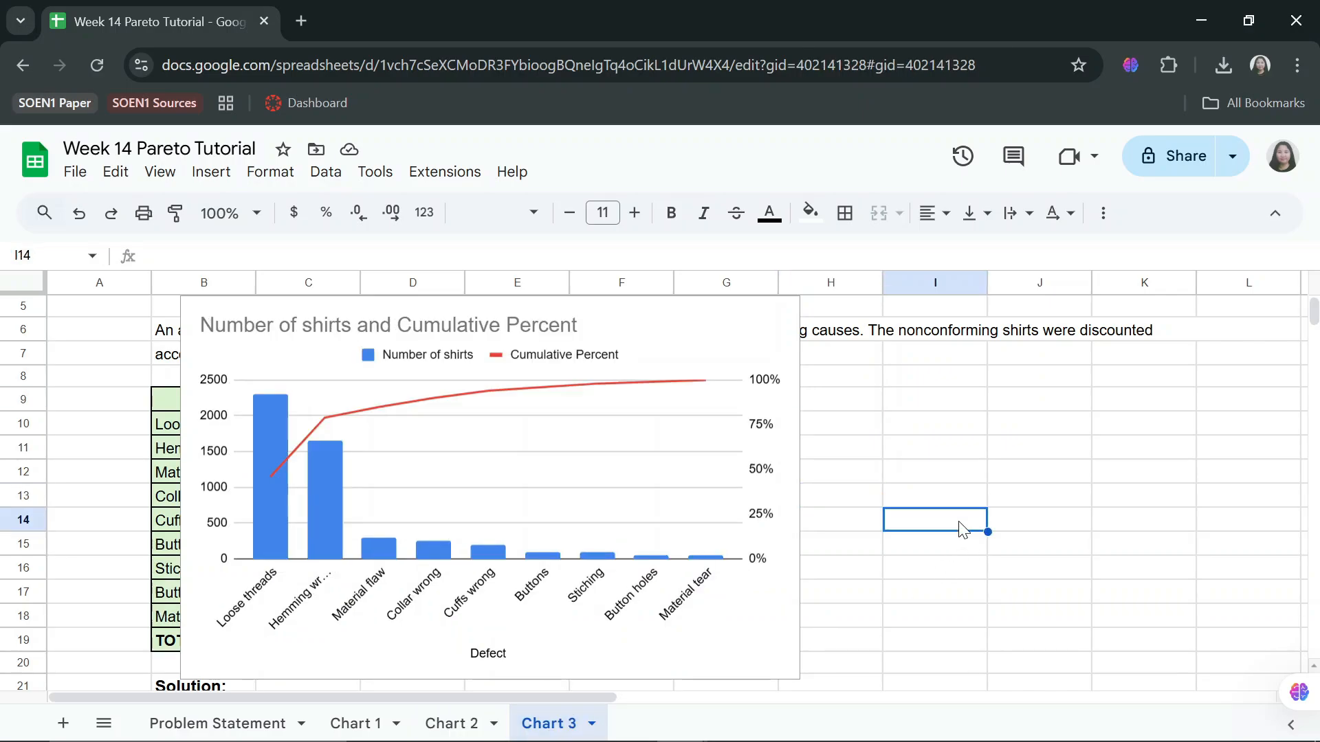